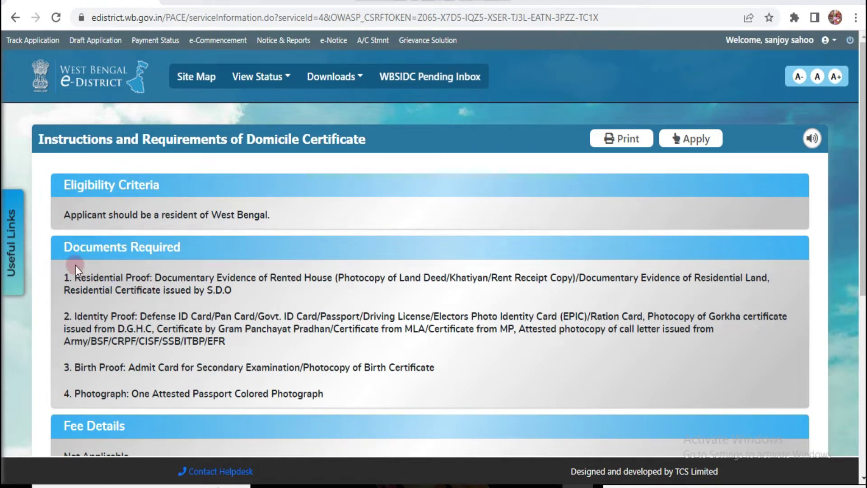
Step: Review the required documents and fees, accept the authorisation to view personal information, and start the Domicile Certificate application
{"action": "mouse_move", "coordinate": [46, 256]}
{"action": "left_mouse_down"}
{"action": "mouse_move", "coordinate": [189, 329]}
{"action": "mouse_move", "coordinate": [589, 324]}
{"action": "mouse_move", "coordinate": [774, 316]}
{"action": "mouse_move", "coordinate": [789, 303]}
{"action": "left_mouse_up"}
{"action": "left_click_drag", "start_coordinate": [193, 274], "coordinate": [248, 308]}
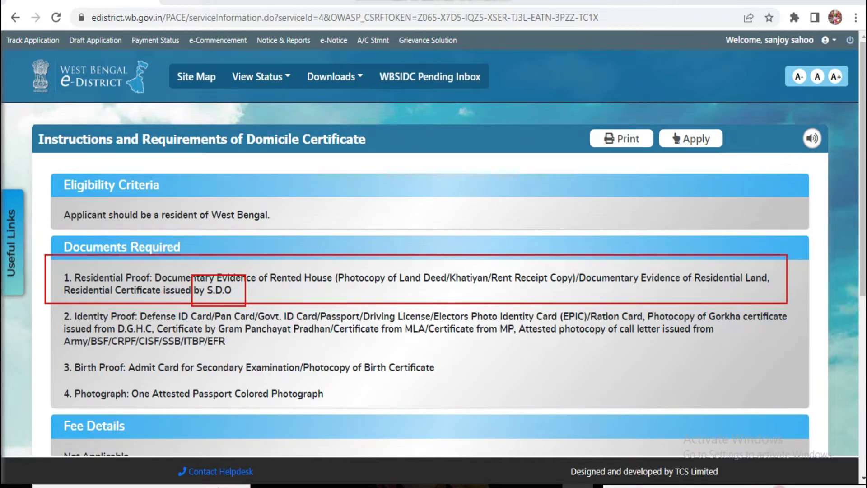
{"action": "scroll", "coordinate": [376, 373], "scroll_direction": "down", "scroll_amount": 5}
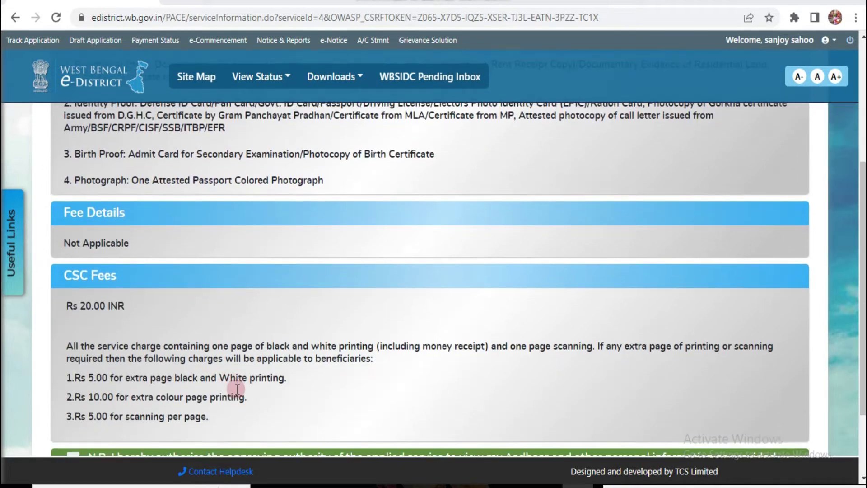
{"action": "scroll", "coordinate": [236, 389], "scroll_direction": "down", "scroll_amount": 2}
{"action": "left_click", "coordinate": [72, 359]}
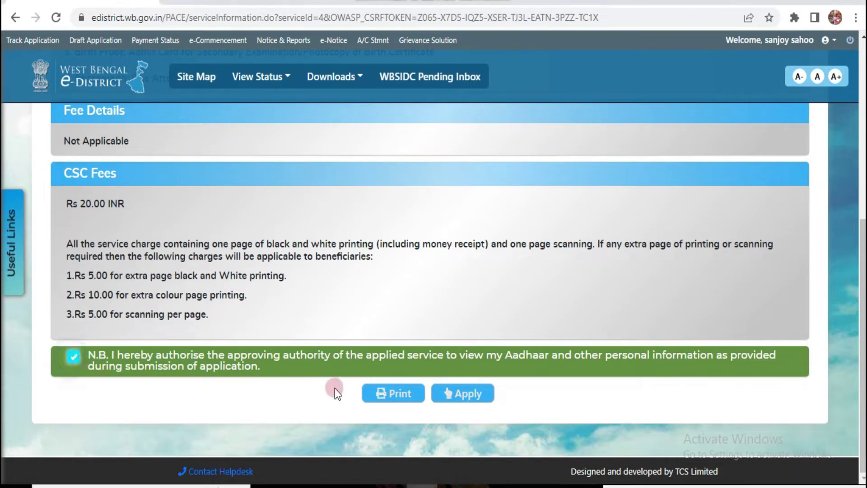
{"action": "left_click", "coordinate": [470, 397]}
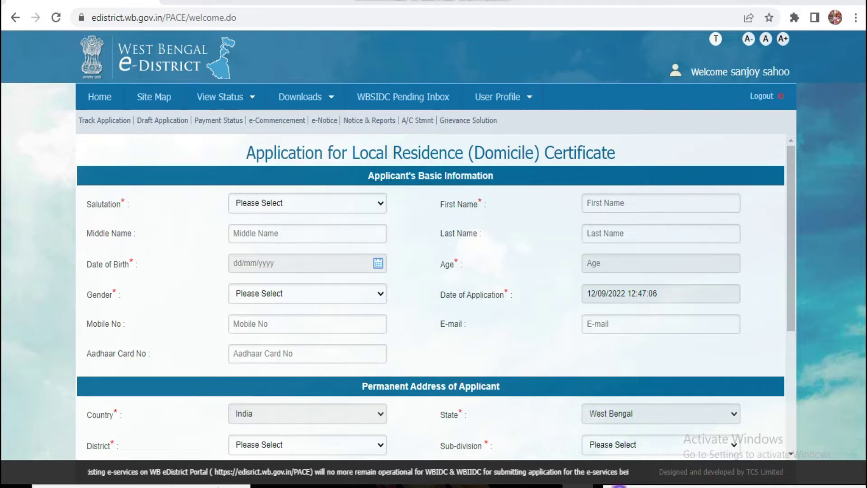
Step: Examine the applicant's basic information and permanent address fields, from country and state through to address lines and pin code
{"action": "scroll", "coordinate": [530, 351], "scroll_direction": "down", "scroll_amount": 3}
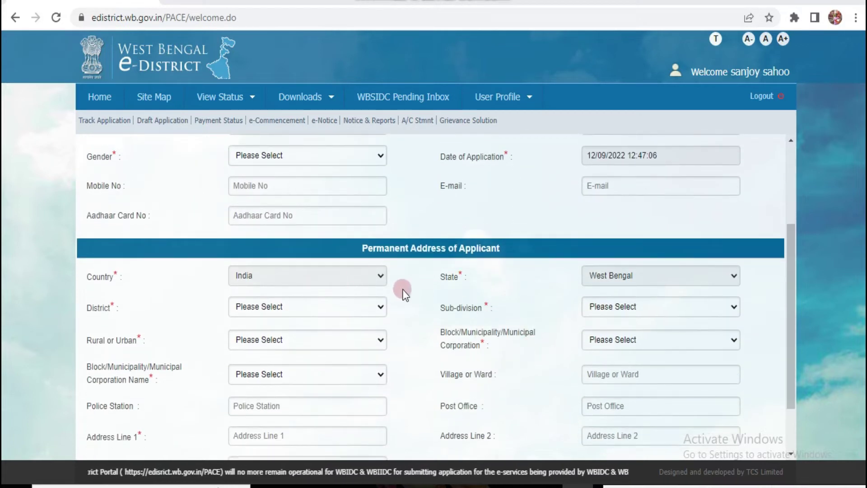
{"action": "scroll", "coordinate": [367, 274], "scroll_direction": "down", "scroll_amount": 1}
{"action": "scroll", "coordinate": [367, 274], "scroll_direction": "down", "scroll_amount": 1}
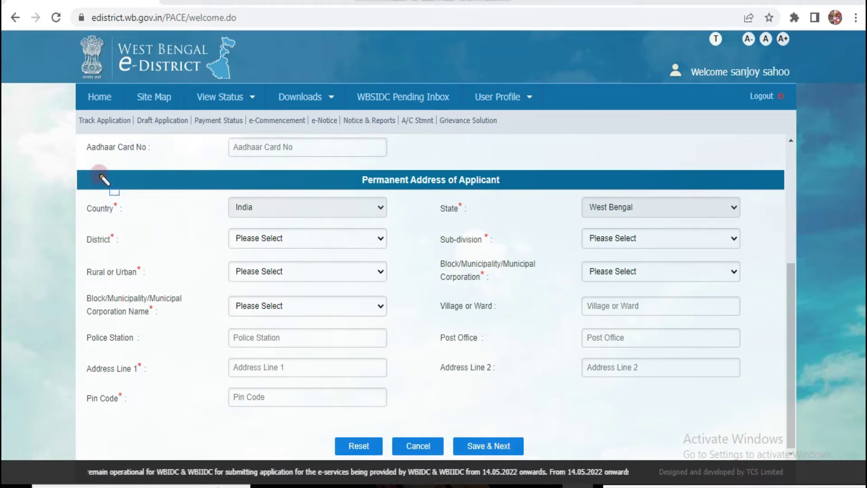
{"action": "mouse_move", "coordinate": [174, 175]}
{"action": "left_mouse_down"}
{"action": "mouse_move", "coordinate": [294, 231]}
{"action": "mouse_move", "coordinate": [399, 223]}
{"action": "left_mouse_up"}
{"action": "mouse_move", "coordinate": [495, 191]}
{"action": "left_mouse_down"}
{"action": "mouse_move", "coordinate": [668, 227]}
{"action": "mouse_move", "coordinate": [764, 222]}
{"action": "left_mouse_up"}
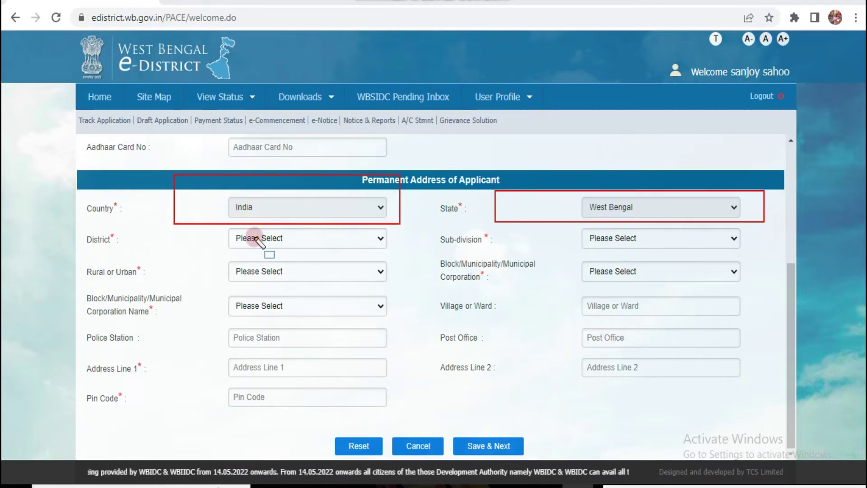
{"action": "left_click_drag", "start_coordinate": [219, 228], "coordinate": [394, 253]}
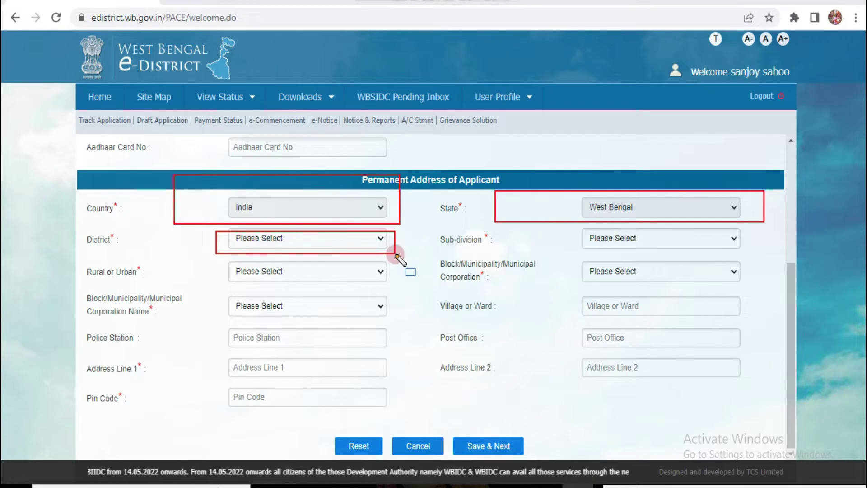
{"action": "left_click_drag", "start_coordinate": [571, 218], "coordinate": [741, 249]}
{"action": "left_click_drag", "start_coordinate": [199, 254], "coordinate": [396, 283]}
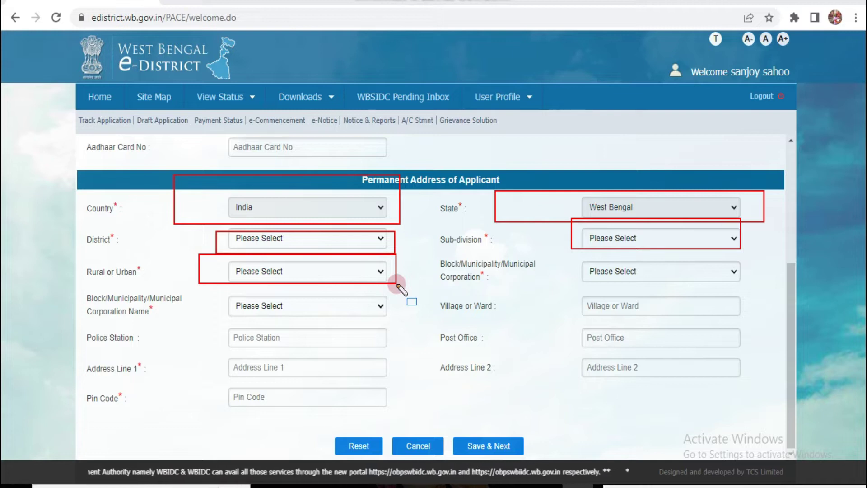
{"action": "mouse_move", "coordinate": [434, 248]}
{"action": "left_mouse_down"}
{"action": "mouse_move", "coordinate": [627, 294]}
{"action": "mouse_move", "coordinate": [758, 290]}
{"action": "left_mouse_up"}
{"action": "mouse_move", "coordinate": [191, 290]}
{"action": "left_mouse_down"}
{"action": "mouse_move", "coordinate": [351, 316]}
{"action": "mouse_move", "coordinate": [398, 314]}
{"action": "left_mouse_up"}
{"action": "mouse_move", "coordinate": [433, 285]}
{"action": "left_mouse_down"}
{"action": "mouse_move", "coordinate": [711, 332]}
{"action": "mouse_move", "coordinate": [710, 342]}
{"action": "mouse_move", "coordinate": [760, 327]}
{"action": "left_mouse_up"}
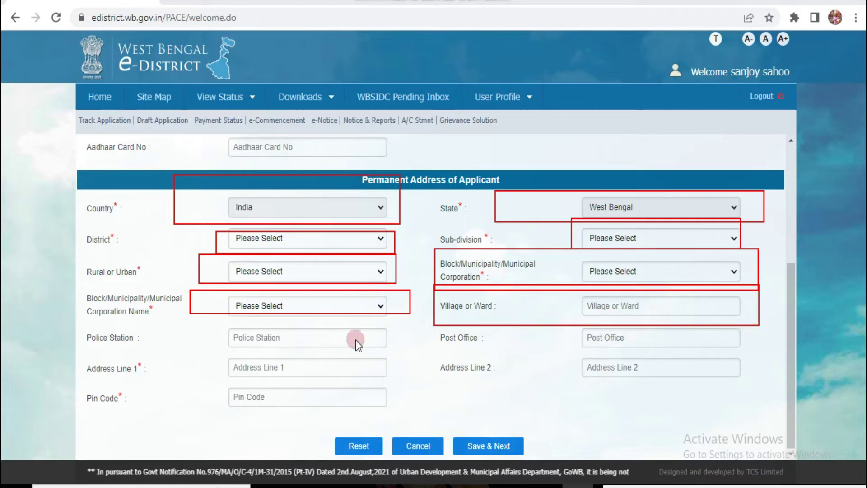
{"action": "mouse_move", "coordinate": [191, 332]}
{"action": "left_mouse_down"}
{"action": "mouse_move", "coordinate": [436, 360]}
{"action": "mouse_move", "coordinate": [432, 344]}
{"action": "left_mouse_up"}
{"action": "left_click_drag", "start_coordinate": [195, 354], "coordinate": [406, 404]}
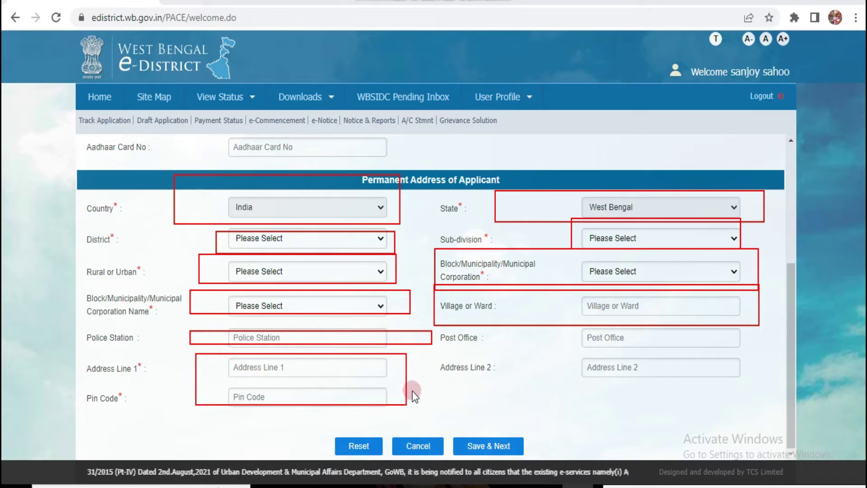
{"action": "mouse_move", "coordinate": [435, 355]}
{"action": "left_mouse_down"}
{"action": "mouse_move", "coordinate": [709, 387]}
{"action": "mouse_move", "coordinate": [751, 400]}
{"action": "mouse_move", "coordinate": [754, 386]}
{"action": "left_mouse_up"}
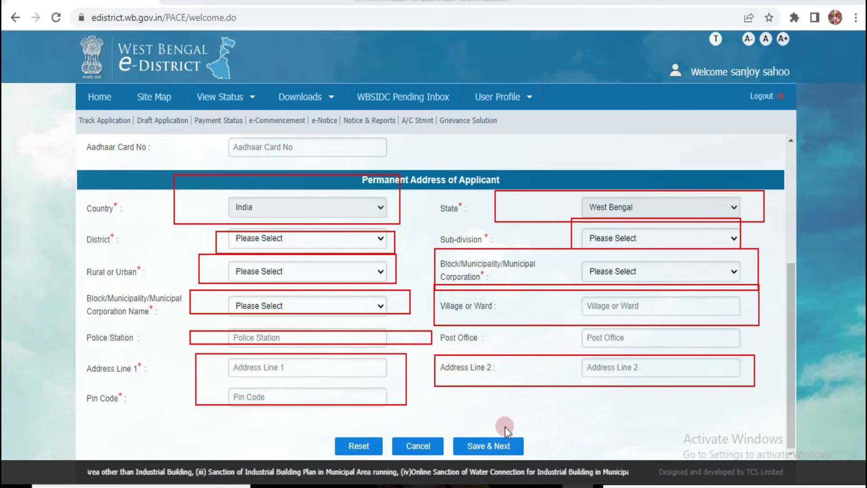
{"action": "left_click_drag", "start_coordinate": [459, 423], "coordinate": [560, 469]}
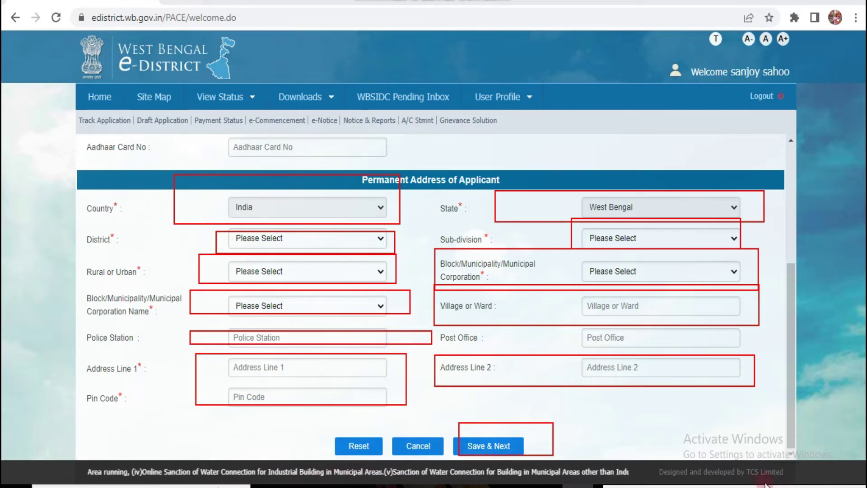
{"action": "left_click", "coordinate": [668, 457]}
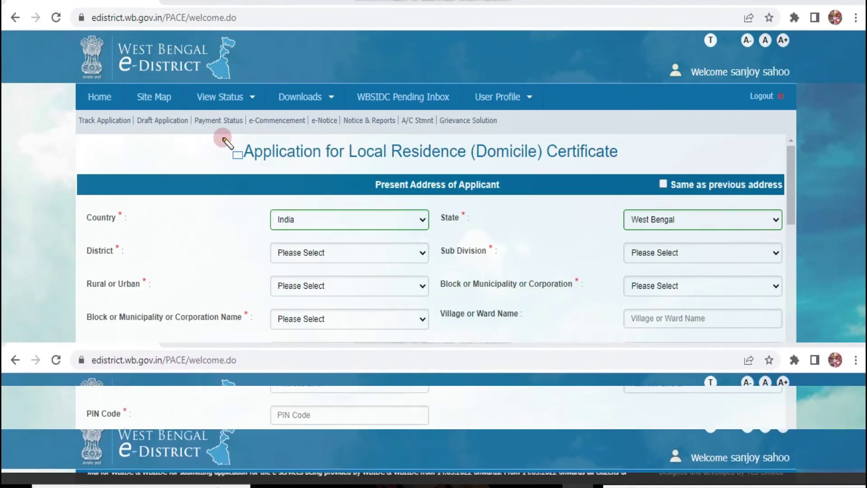
Step: Examine the Present Address of Applicant fields, including district, sub-division, rural or urban, block, police station and PIN code
{"action": "mouse_move", "coordinate": [223, 138]}
{"action": "left_mouse_down"}
{"action": "mouse_move", "coordinate": [276, 161]}
{"action": "mouse_move", "coordinate": [384, 173]}
{"action": "mouse_move", "coordinate": [675, 164]}
{"action": "left_mouse_up"}
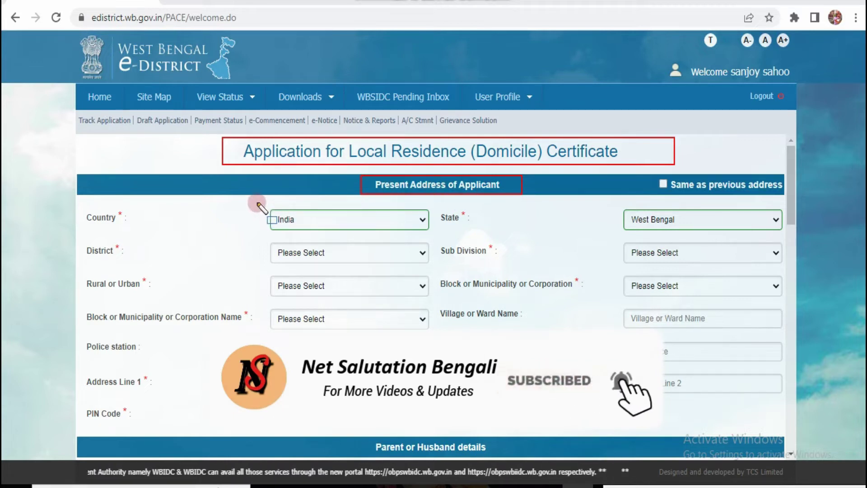
{"action": "mouse_move", "coordinate": [257, 204]}
{"action": "left_mouse_down"}
{"action": "mouse_move", "coordinate": [310, 226]}
{"action": "mouse_move", "coordinate": [423, 246]}
{"action": "mouse_move", "coordinate": [471, 240]}
{"action": "left_mouse_up"}
{"action": "mouse_move", "coordinate": [586, 200]}
{"action": "left_mouse_down"}
{"action": "mouse_move", "coordinate": [664, 226]}
{"action": "mouse_move", "coordinate": [783, 237]}
{"action": "left_mouse_up"}
{"action": "left_click_drag", "start_coordinate": [236, 236], "coordinate": [487, 267]}
{"action": "mouse_move", "coordinate": [581, 240]}
{"action": "left_mouse_down"}
{"action": "mouse_move", "coordinate": [656, 262]}
{"action": "mouse_move", "coordinate": [795, 273]}
{"action": "left_mouse_up"}
{"action": "left_click_drag", "start_coordinate": [184, 279], "coordinate": [464, 301]}
{"action": "left_click_drag", "start_coordinate": [588, 266], "coordinate": [774, 301]}
{"action": "left_click_drag", "start_coordinate": [265, 312], "coordinate": [451, 325]}
{"action": "mouse_move", "coordinate": [602, 304]}
{"action": "left_mouse_down"}
{"action": "mouse_move", "coordinate": [757, 339]}
{"action": "mouse_move", "coordinate": [767, 328]}
{"action": "left_mouse_up"}
{"action": "left_click_drag", "start_coordinate": [249, 337], "coordinate": [444, 356]}
{"action": "left_click_drag", "start_coordinate": [306, 381], "coordinate": [450, 385]}
{"action": "left_click_drag", "start_coordinate": [259, 398], "coordinate": [417, 425]}
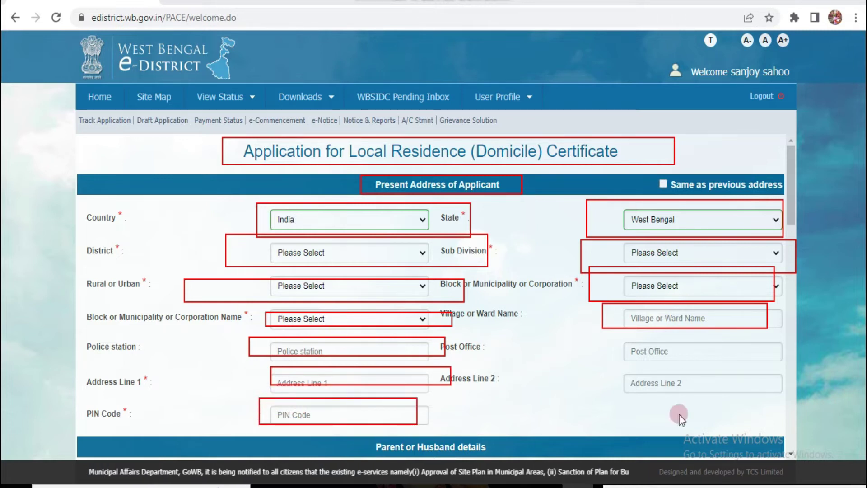
{"action": "key", "text": "Escape"}
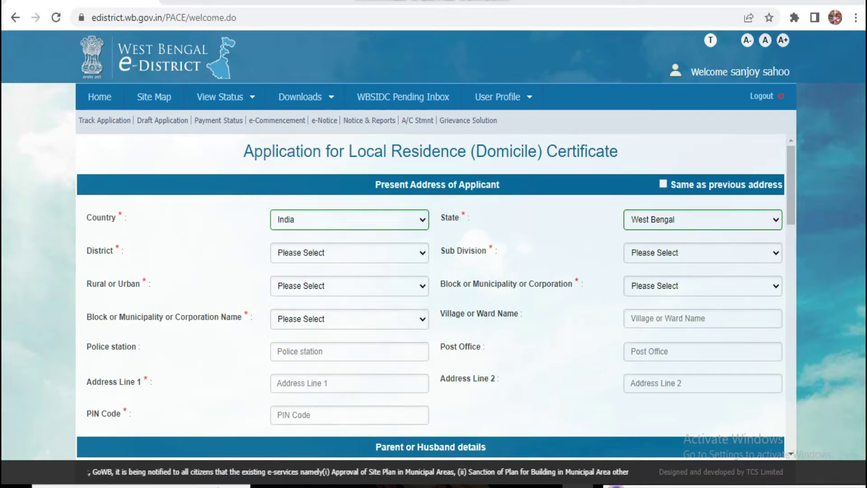
Step: Fill in the Parent or Husband details with Father as the relation, Mr. as the salutation and Former as the occupation
{"action": "scroll", "coordinate": [602, 424], "scroll_direction": "down", "scroll_amount": 5}
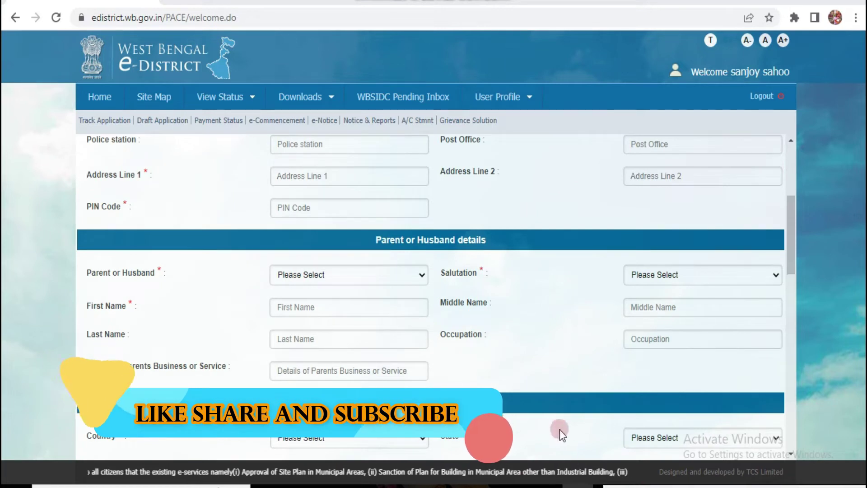
{"action": "mouse_move", "coordinate": [352, 220]}
{"action": "left_mouse_down"}
{"action": "mouse_move", "coordinate": [427, 258]}
{"action": "mouse_move", "coordinate": [527, 256]}
{"action": "left_mouse_up"}
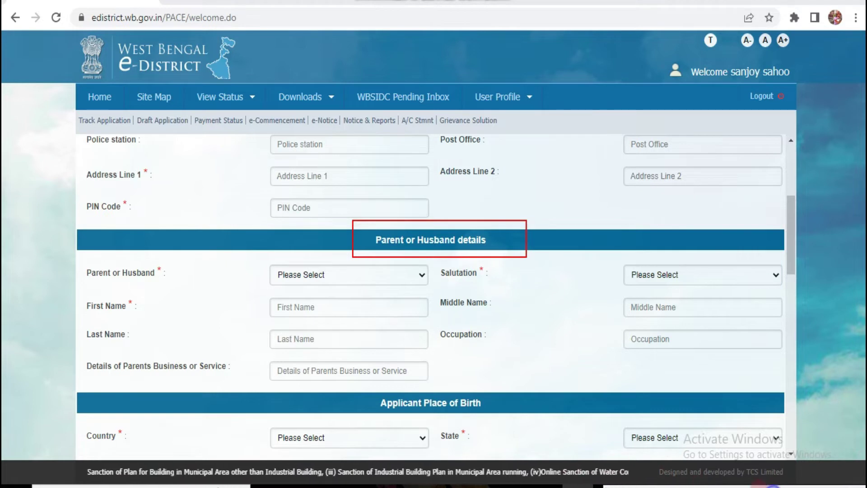
{"action": "left_click", "coordinate": [422, 274]}
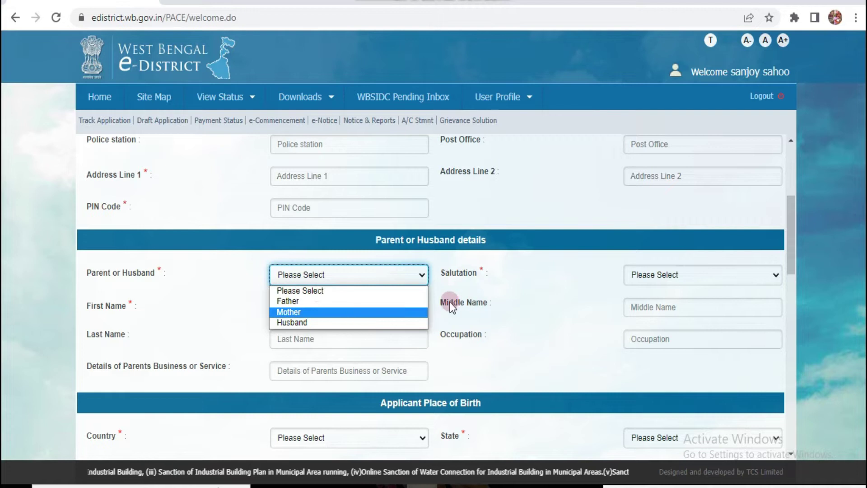
{"action": "left_click", "coordinate": [327, 299]}
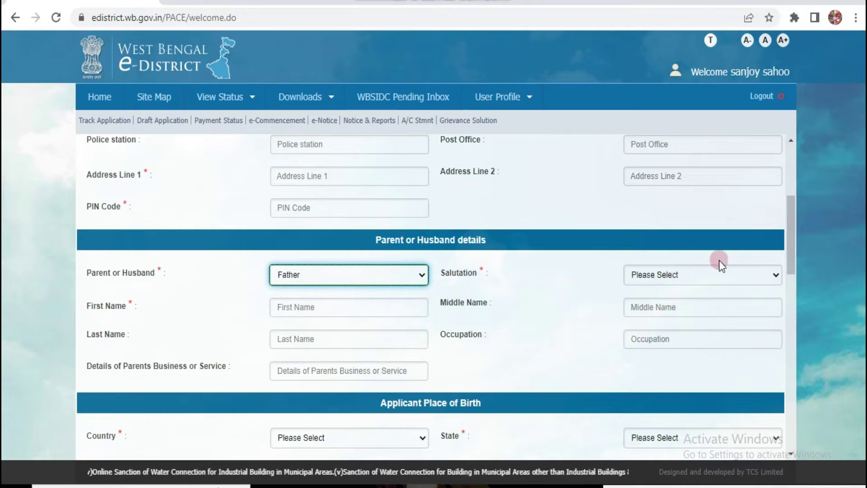
{"action": "left_click", "coordinate": [664, 270]}
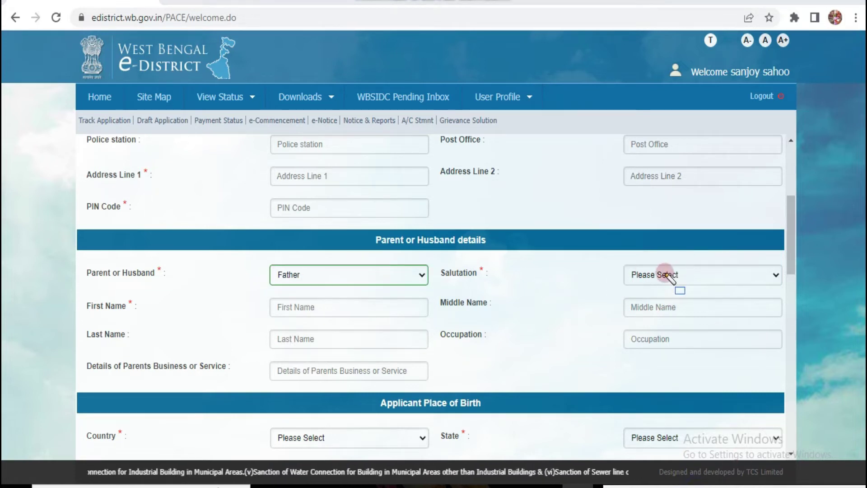
{"action": "left_click", "coordinate": [685, 279]}
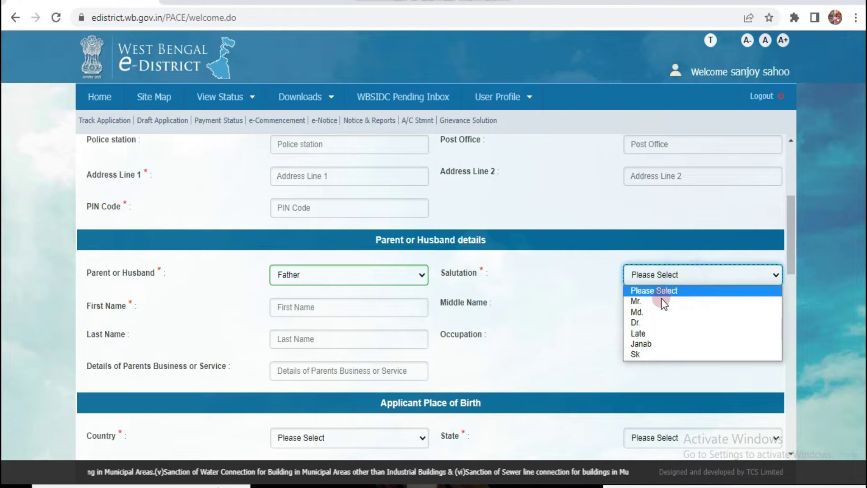
{"action": "left_click", "coordinate": [659, 299]}
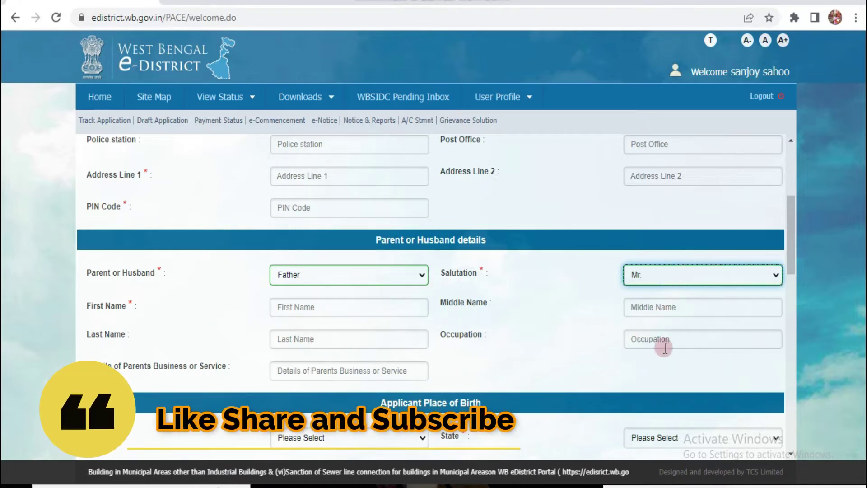
{"action": "left_click", "coordinate": [677, 342]}
{"action": "type", "text": "Former"}
Step: Set the applicant's place of birth to country India and state West Bengal
{"action": "scroll", "coordinate": [272, 288], "scroll_direction": "down", "scroll_amount": 3}
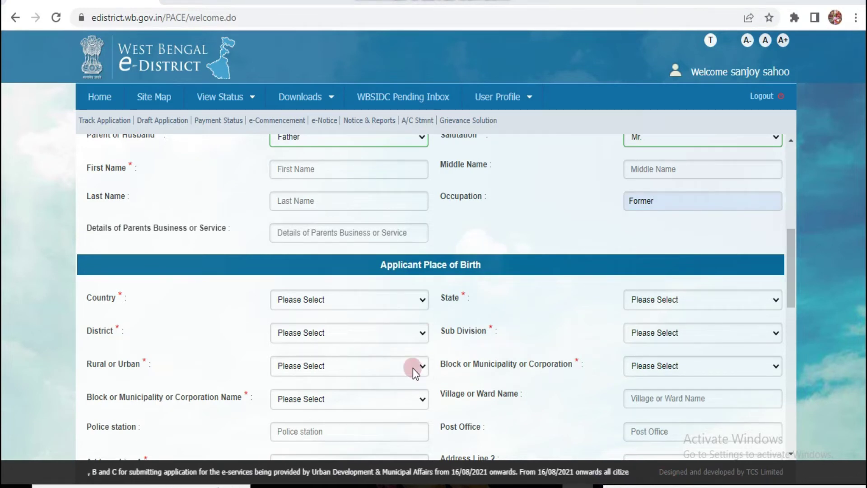
{"action": "scroll", "coordinate": [360, 292], "scroll_direction": "down", "scroll_amount": 3}
{"action": "scroll", "coordinate": [299, 246], "scroll_direction": "up", "scroll_amount": 2}
{"action": "left_click", "coordinate": [305, 231]}
{"action": "left_click", "coordinate": [307, 258]}
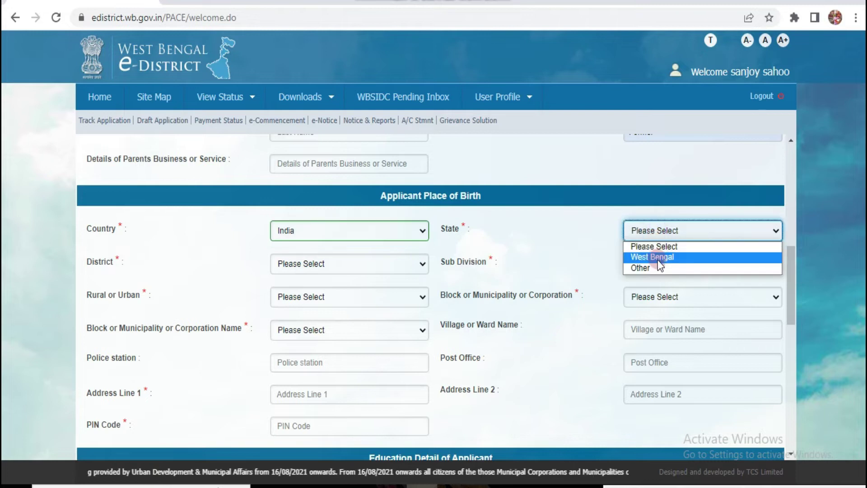
{"action": "left_click", "coordinate": [657, 258]}
Step: Set the district of the applicant's place of birth to Purba Medinipur
{"action": "left_click", "coordinate": [300, 265]}
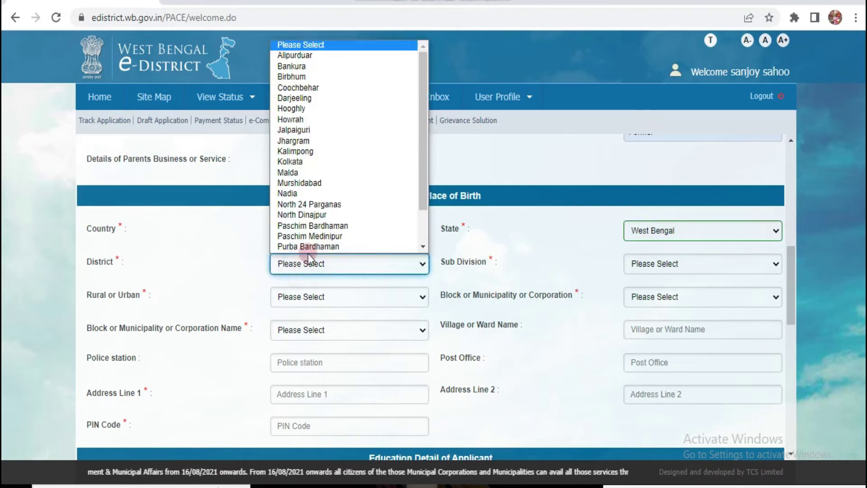
{"action": "left_click", "coordinate": [327, 236]}
{"action": "left_click", "coordinate": [309, 262]}
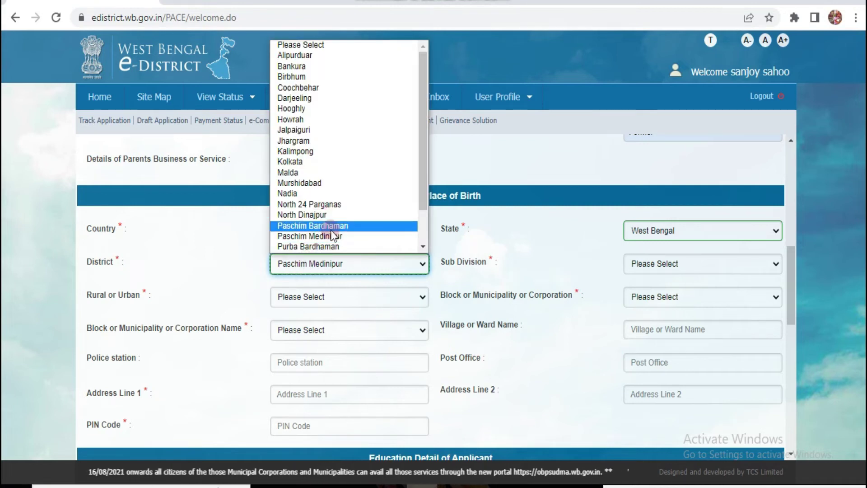
{"action": "scroll", "coordinate": [331, 218], "scroll_direction": "down", "scroll_amount": 1}
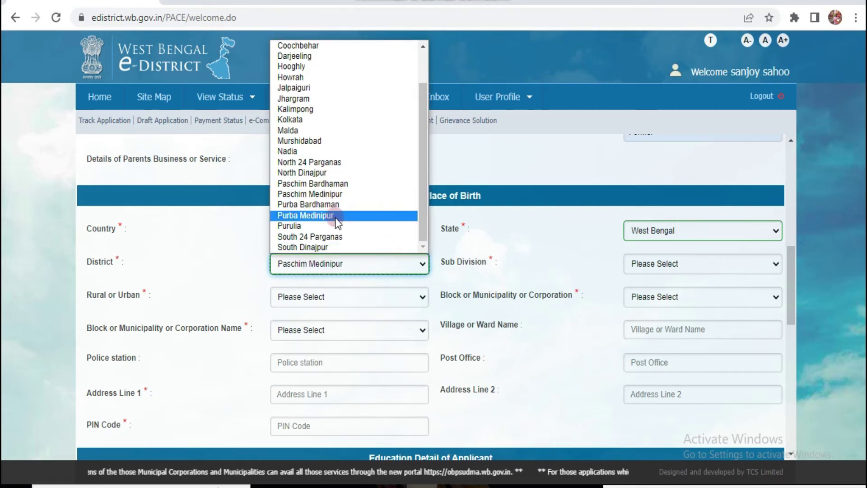
{"action": "left_click", "coordinate": [335, 215]}
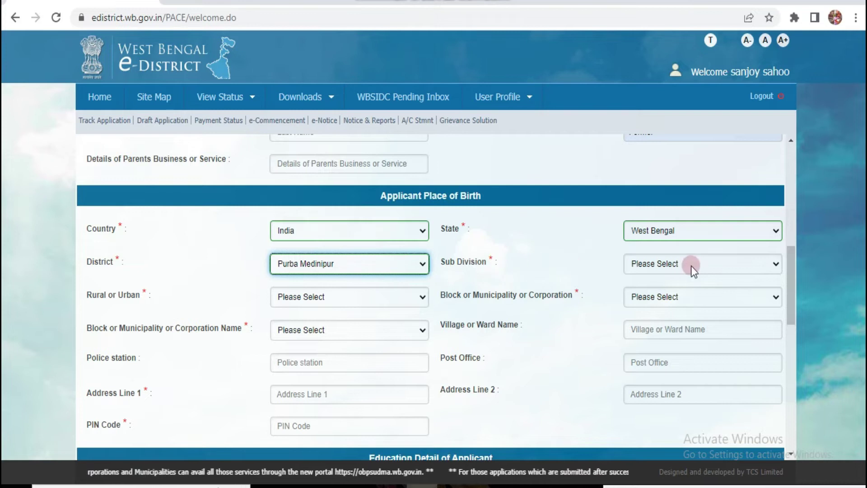
Step: Examine the education detail fields with their class options, and the fields for particulars of stay of last 15 years
{"action": "scroll", "coordinate": [495, 284], "scroll_direction": "down", "scroll_amount": 3}
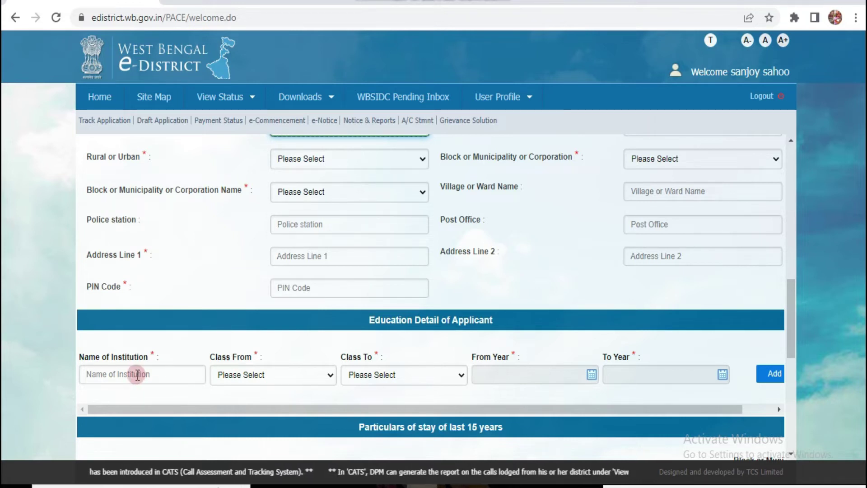
{"action": "left_click", "coordinate": [259, 374]}
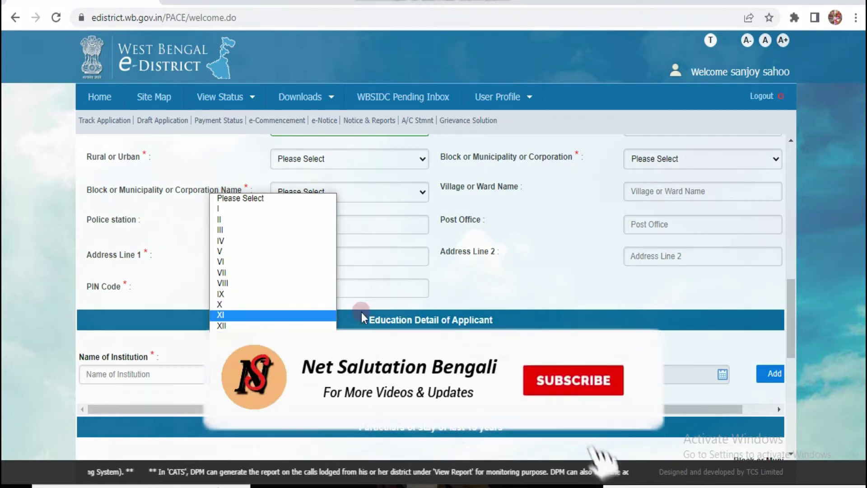
{"action": "left_click", "coordinate": [397, 277]}
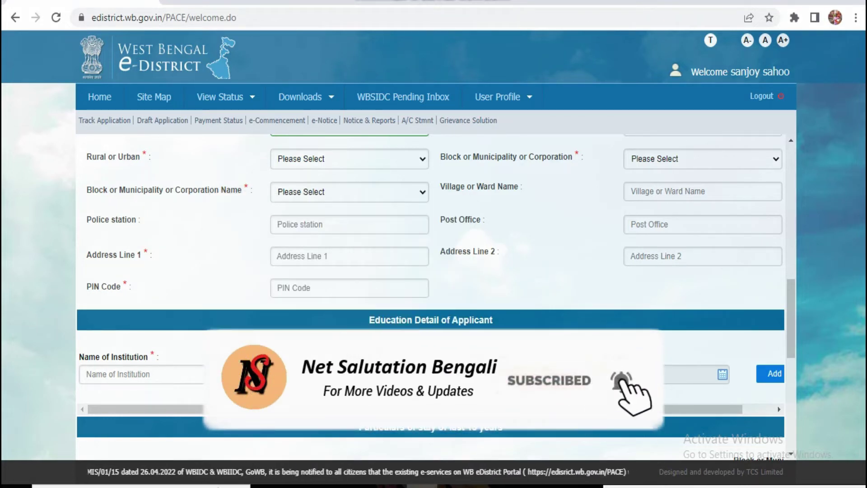
{"action": "left_click", "coordinate": [584, 412]}
{"action": "left_click_drag", "start_coordinate": [583, 415], "coordinate": [733, 378]}
{"action": "scroll", "coordinate": [486, 365], "scroll_direction": "down", "scroll_amount": 3}
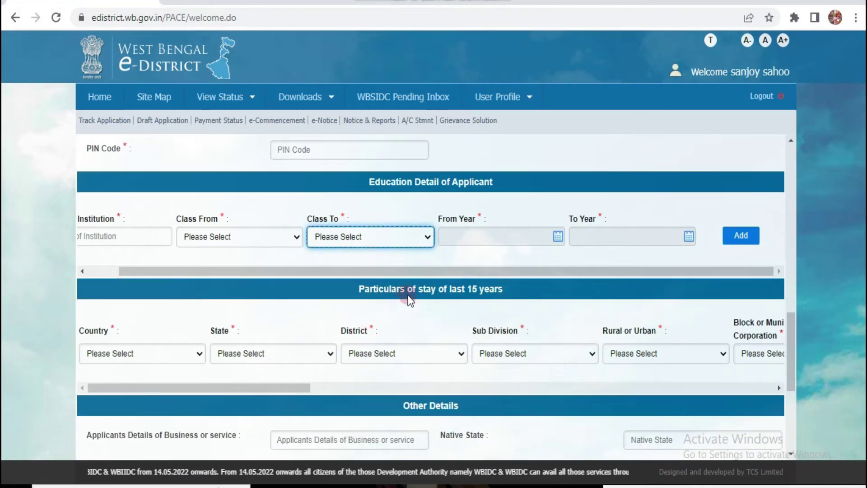
{"action": "left_click_drag", "start_coordinate": [275, 387], "coordinate": [198, 392]}
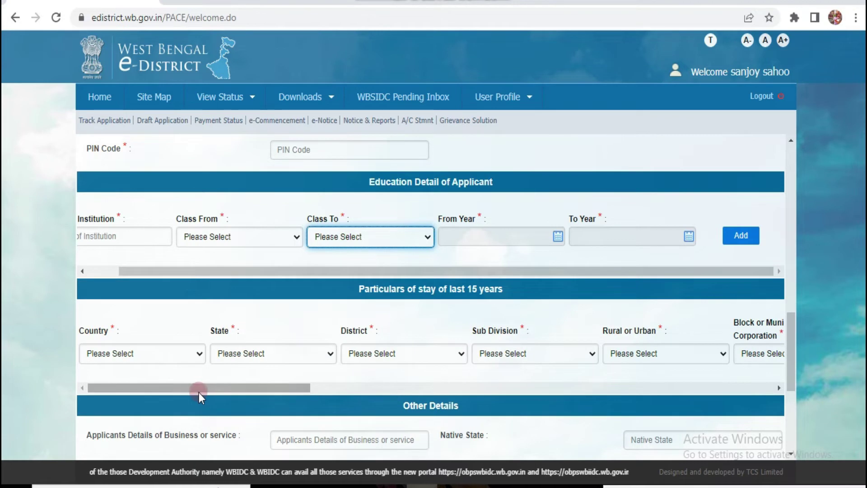
Step: Check the country options and set the state to West Bengal in the particulars of stay of last 15 years
{"action": "left_click", "coordinate": [136, 353]}
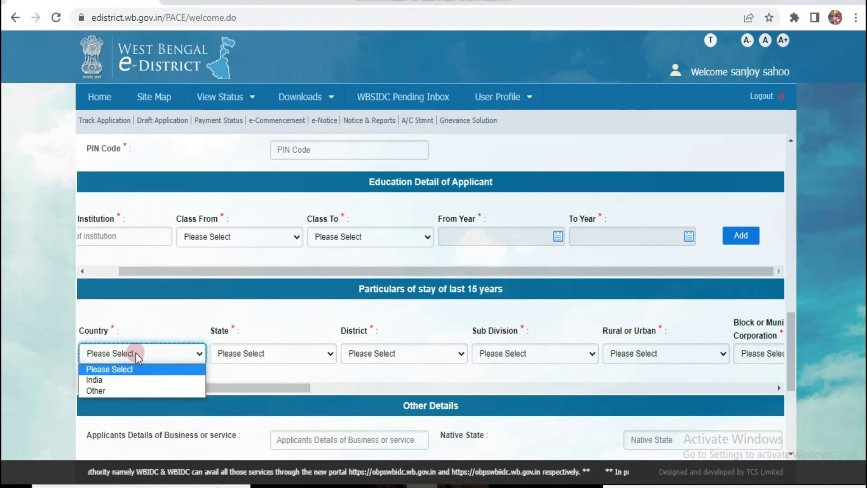
{"action": "left_click", "coordinate": [163, 316]}
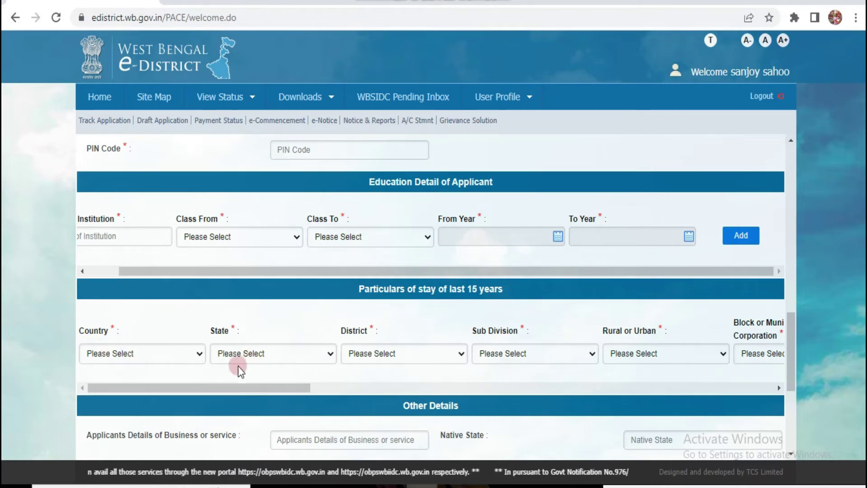
{"action": "left_click_drag", "start_coordinate": [248, 386], "coordinate": [249, 387]}
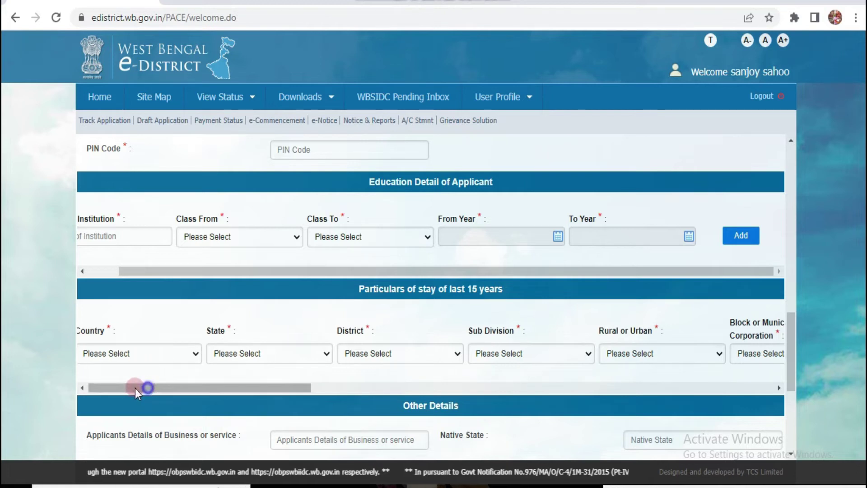
{"action": "left_click_drag", "start_coordinate": [135, 388], "coordinate": [133, 389]}
{"action": "left_click", "coordinate": [120, 358]}
{"action": "left_click", "coordinate": [120, 358]}
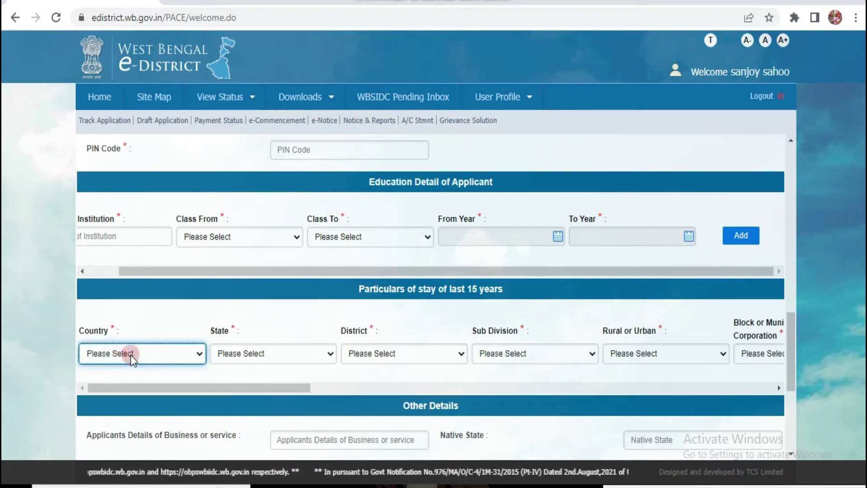
{"action": "left_click", "coordinate": [276, 354]}
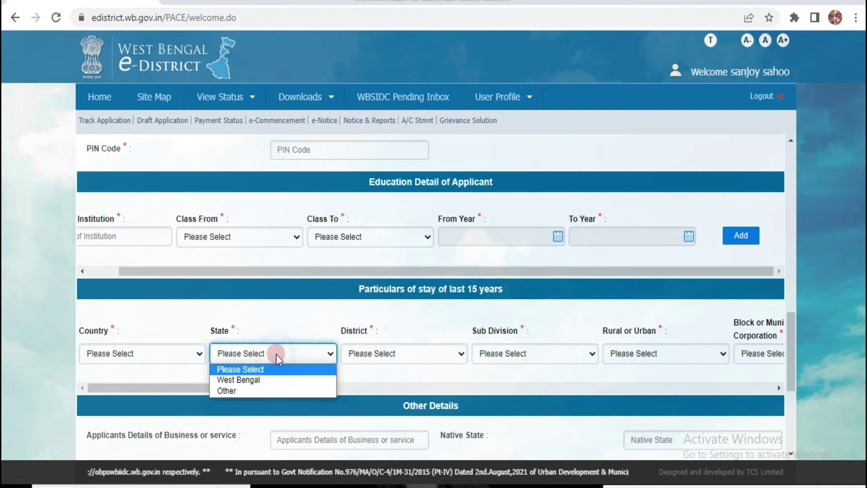
{"action": "left_click", "coordinate": [284, 380]}
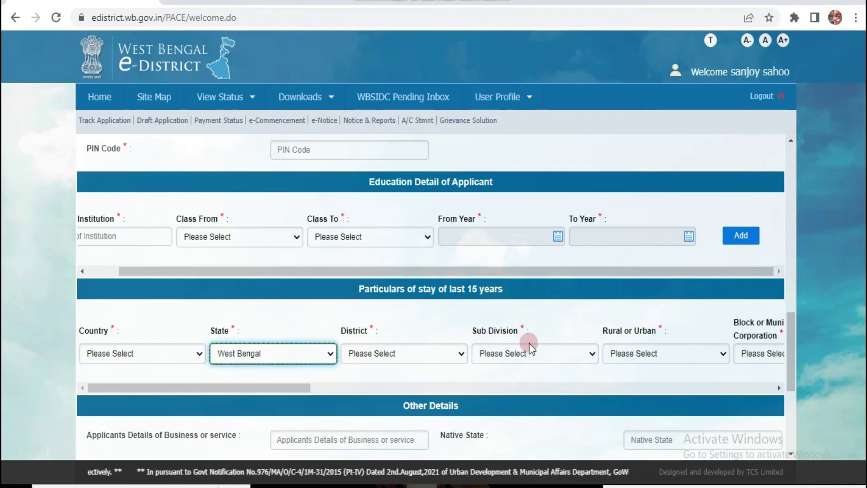
Step: Examine the remaining fields for particulars of stay and the Other Details section, including the reason for application and immovable property options
{"action": "left_click_drag", "start_coordinate": [291, 389], "coordinate": [509, 369]}
{"action": "left_click_drag", "start_coordinate": [475, 395], "coordinate": [712, 385]}
{"action": "left_click", "coordinate": [223, 359]}
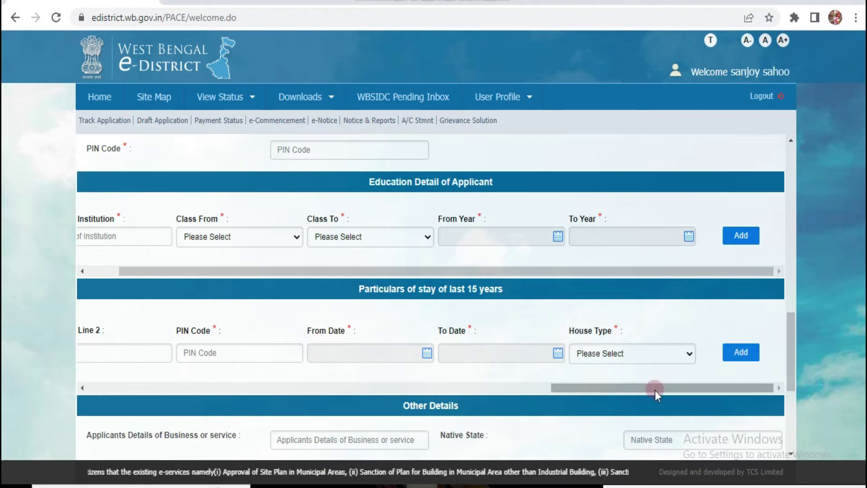
{"action": "scroll", "coordinate": [715, 376], "scroll_direction": "left", "scroll_amount": 2}
{"action": "scroll", "coordinate": [720, 368], "scroll_direction": "down", "scroll_amount": 3}
{"action": "scroll", "coordinate": [433, 349], "scroll_direction": "down", "scroll_amount": 2}
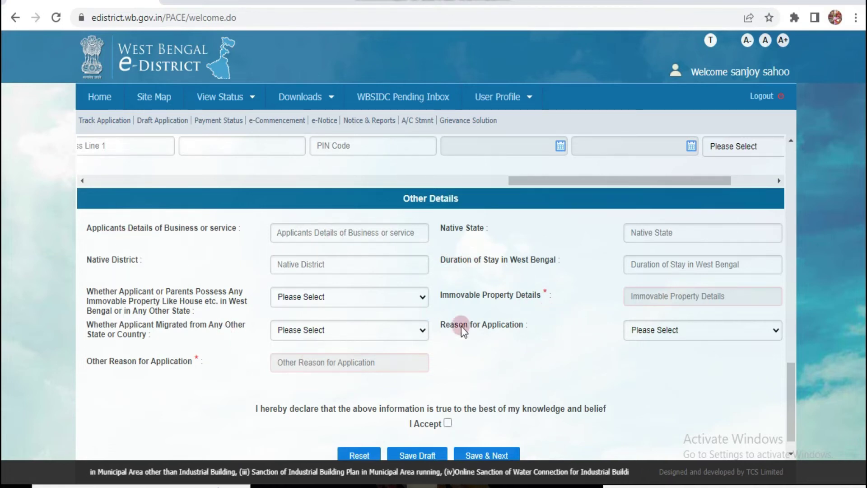
{"action": "left_click", "coordinate": [667, 330]}
{"action": "left_click", "coordinate": [467, 363]}
{"action": "left_click", "coordinate": [310, 297]}
Step: Review the completed application form from the address sections through Other Details, and save it to proceed to the application details
{"action": "scroll", "coordinate": [592, 381], "scroll_direction": "up", "scroll_amount": 20}
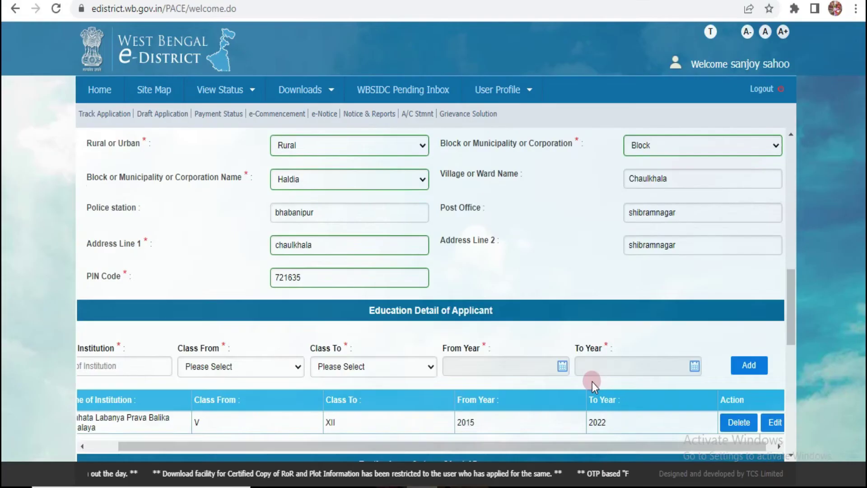
{"action": "scroll", "coordinate": [451, 248], "scroll_direction": "down", "scroll_amount": 8}
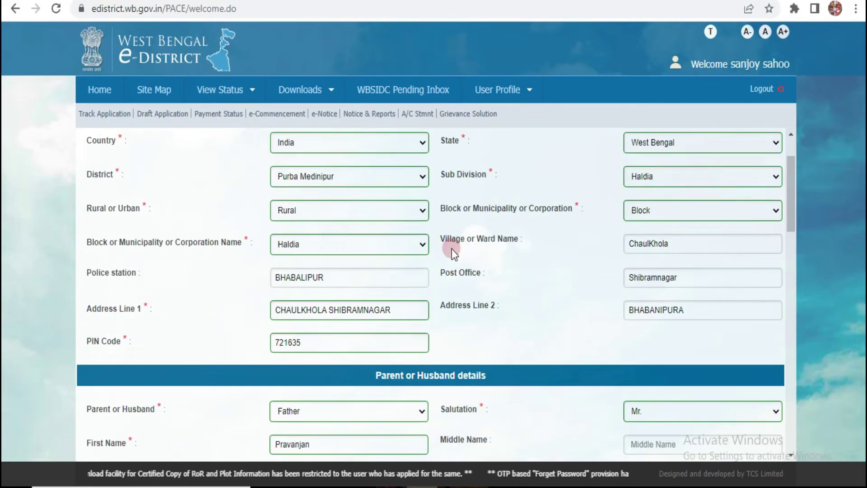
{"action": "scroll", "coordinate": [435, 254], "scroll_direction": "down", "scroll_amount": 5}
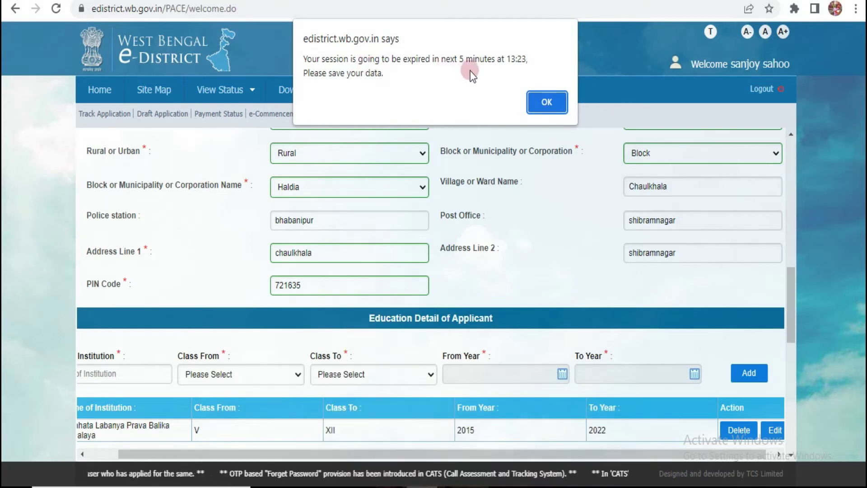
{"action": "left_click", "coordinate": [544, 106]}
{"action": "scroll", "coordinate": [537, 221], "scroll_direction": "down", "scroll_amount": 10}
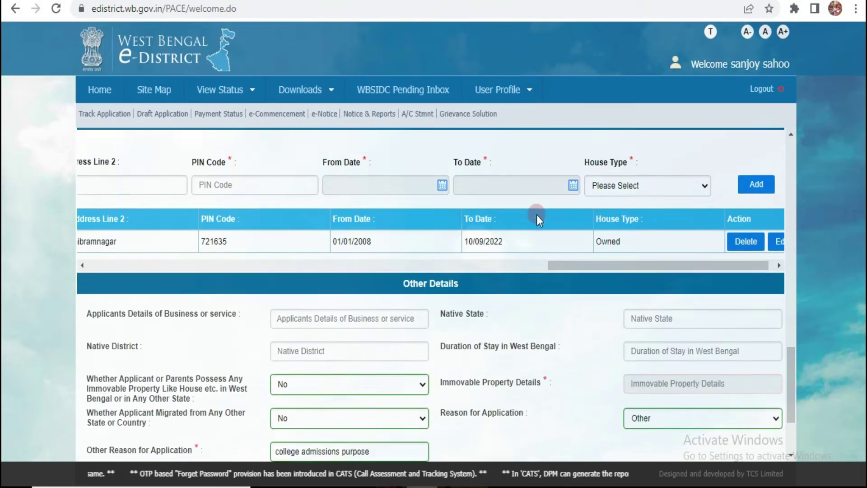
{"action": "left_click", "coordinate": [480, 429]}
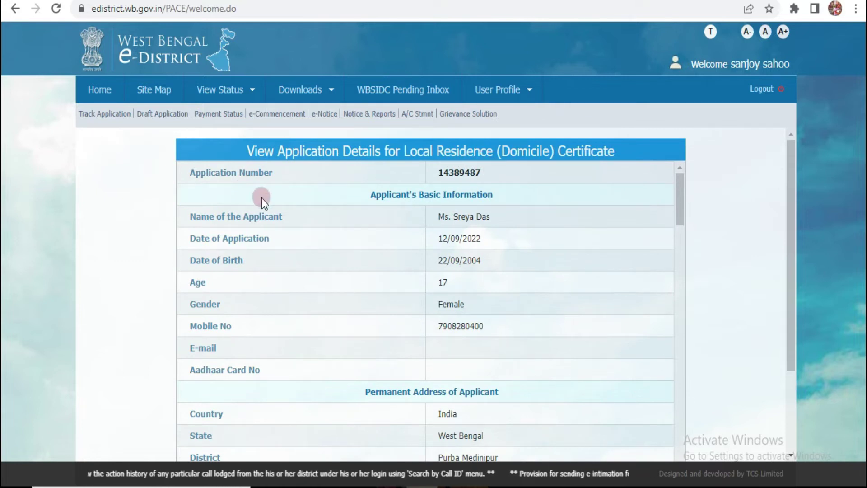
Step: Examine the saved application details, from the applicant's basic information and addresses through to Other Details
{"action": "scroll", "coordinate": [419, 181], "scroll_direction": "down", "scroll_amount": 12}
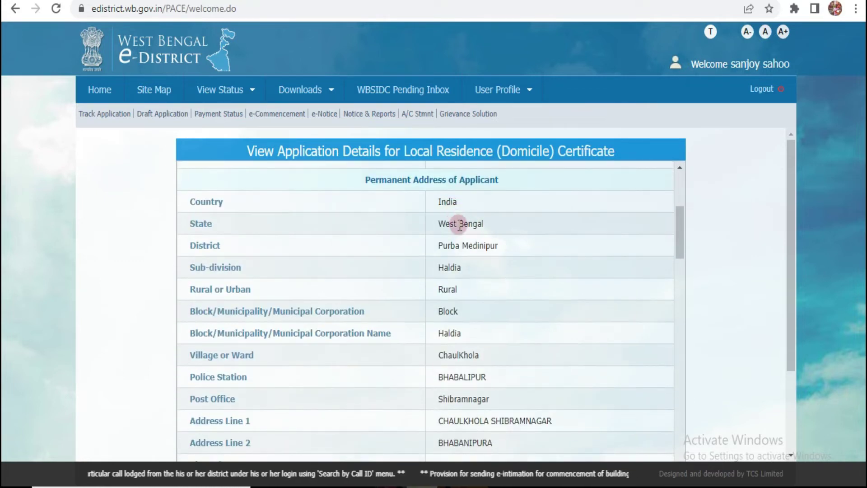
{"action": "scroll", "coordinate": [469, 257], "scroll_direction": "down", "scroll_amount": 15}
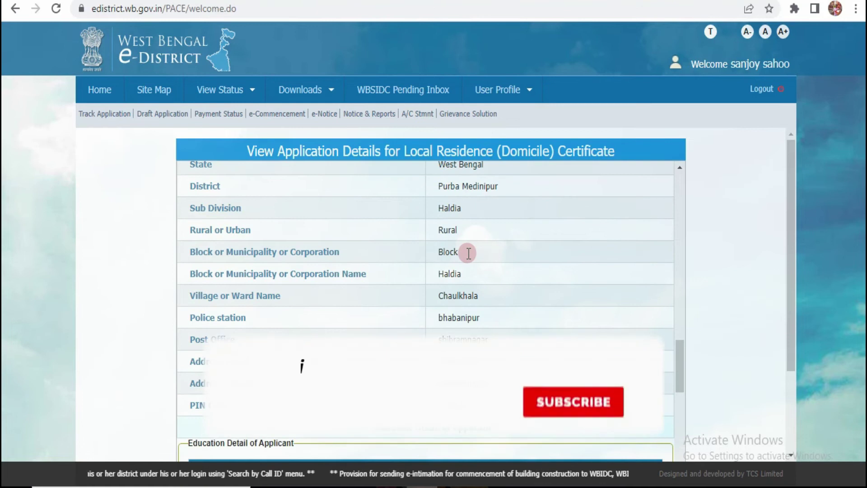
{"action": "scroll", "coordinate": [470, 276], "scroll_direction": "up", "scroll_amount": 10}
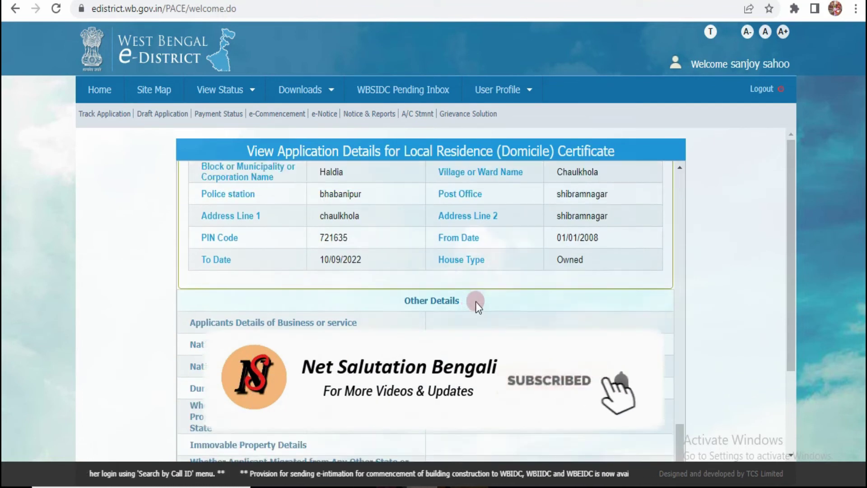
{"action": "scroll", "coordinate": [478, 301], "scroll_direction": "up", "scroll_amount": 13}
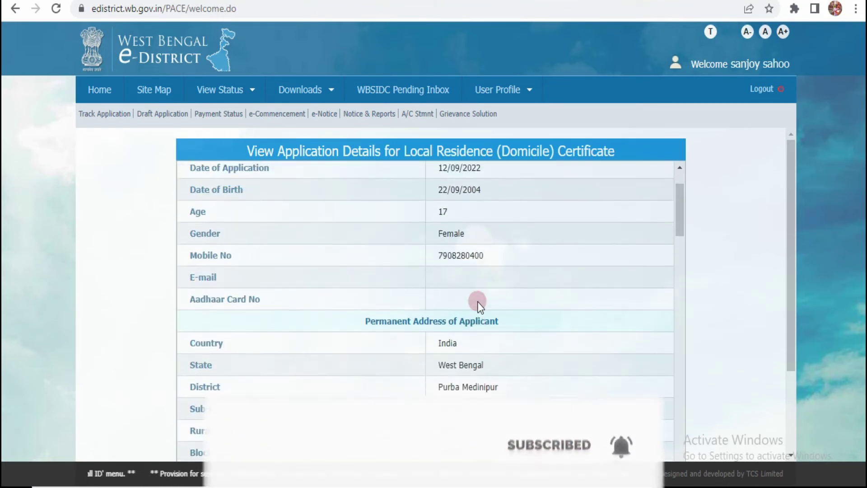
{"action": "scroll", "coordinate": [478, 301], "scroll_direction": "down", "scroll_amount": 6}
{"action": "scroll", "coordinate": [478, 305], "scroll_direction": "down", "scroll_amount": 12}
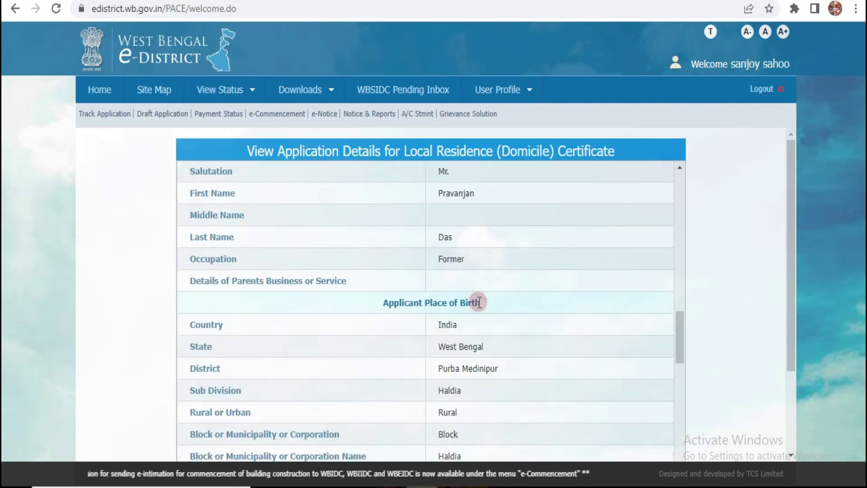
{"action": "scroll", "coordinate": [478, 302], "scroll_direction": "down", "scroll_amount": 5}
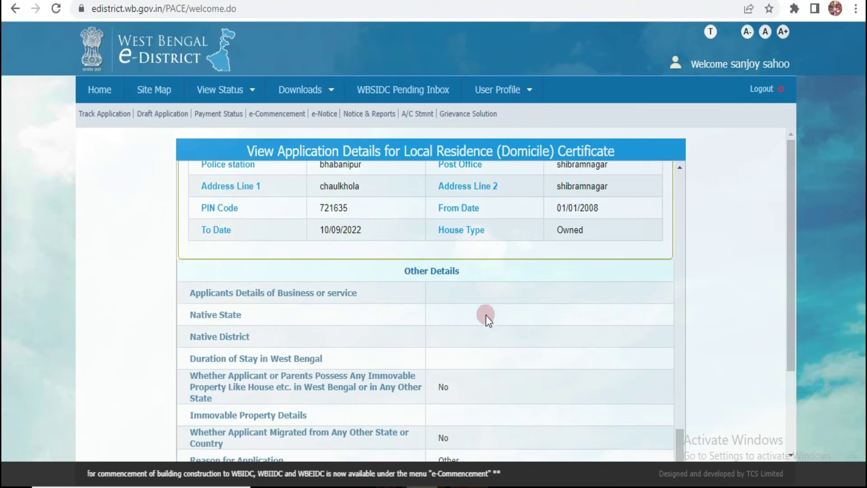
{"action": "scroll", "coordinate": [492, 331], "scroll_direction": "down", "scroll_amount": 5}
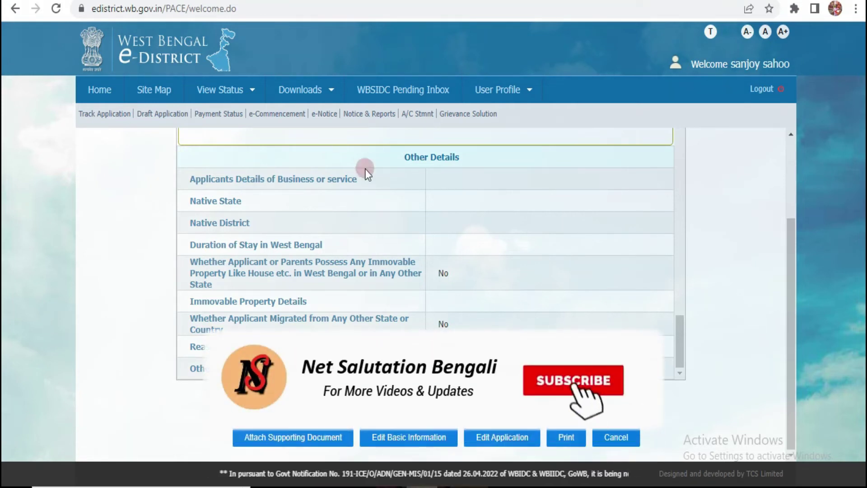
Step: Proceed to attaching supporting documents and upload the residential proof as Khatiyan
{"action": "left_click", "coordinate": [288, 438]}
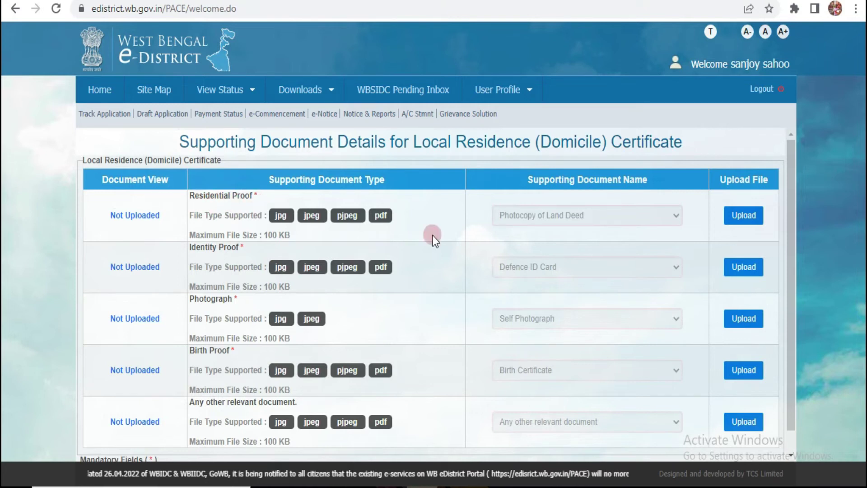
{"action": "left_click", "coordinate": [743, 216]}
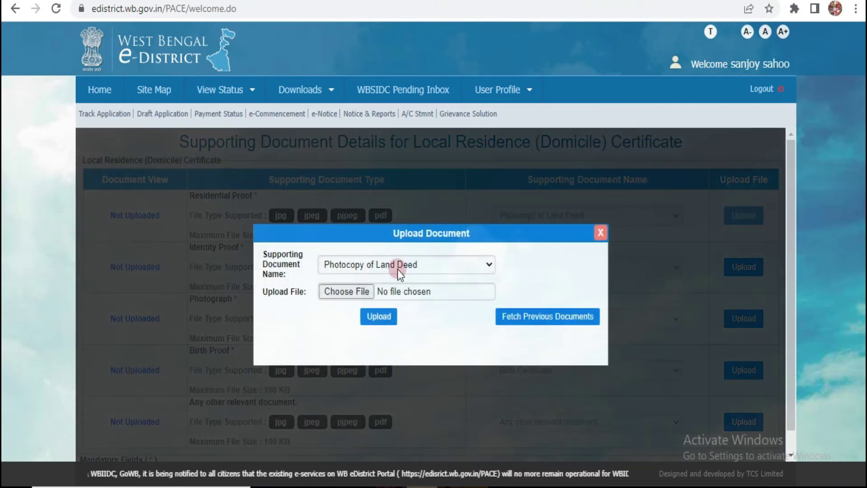
{"action": "left_click", "coordinate": [398, 268]}
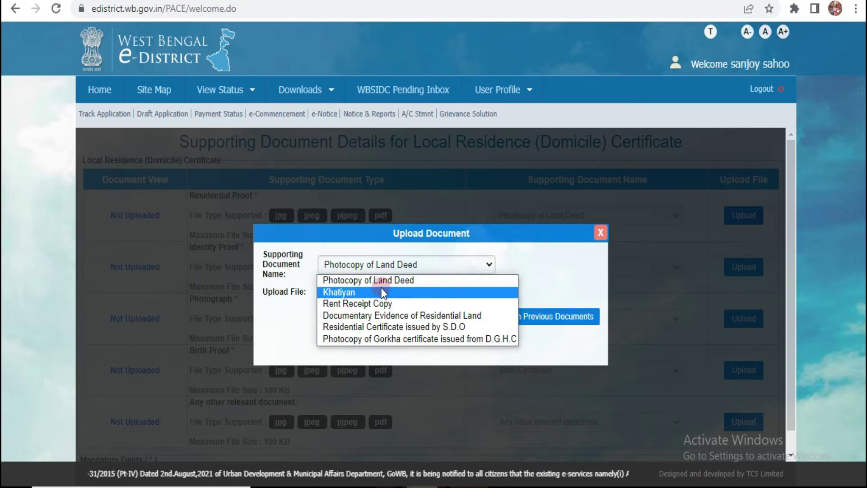
{"action": "left_click", "coordinate": [367, 291]}
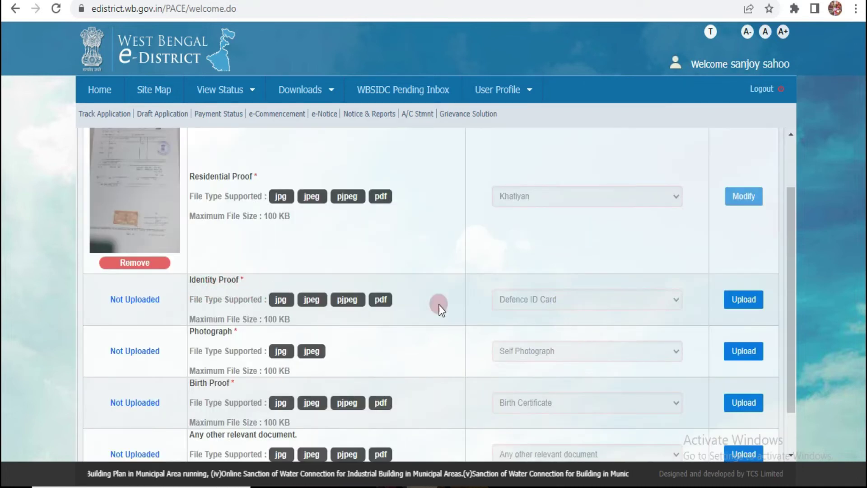
Step: Upload ration.jpeg as the identity proof with Ration Card as the supporting document name
{"action": "left_click", "coordinate": [759, 307]}
{"action": "left_click", "coordinate": [420, 265]}
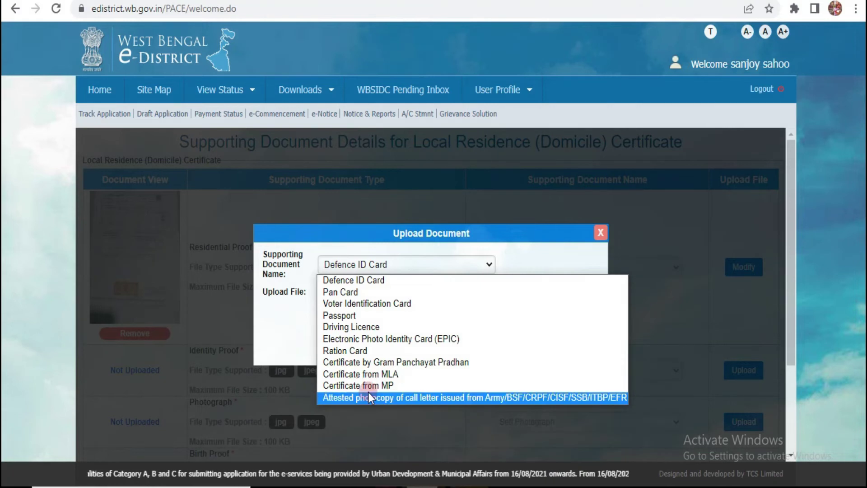
{"action": "left_click", "coordinate": [355, 351]}
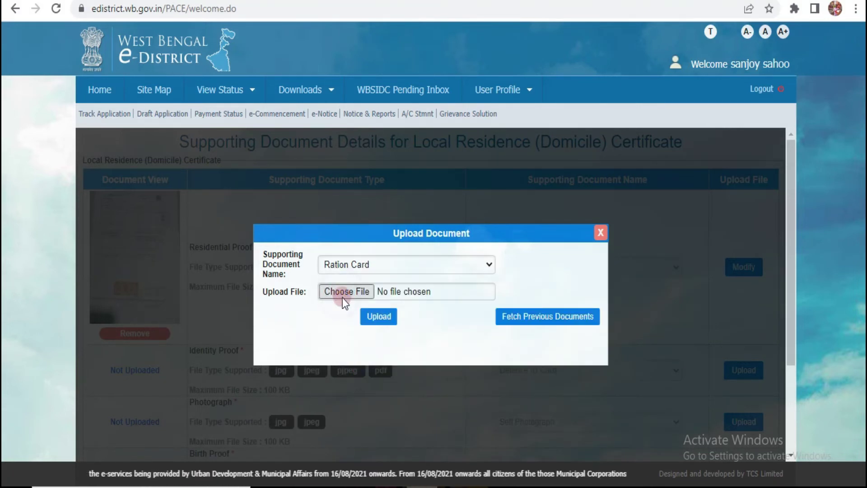
{"action": "left_click", "coordinate": [343, 297]}
{"action": "double_click", "coordinate": [243, 169]}
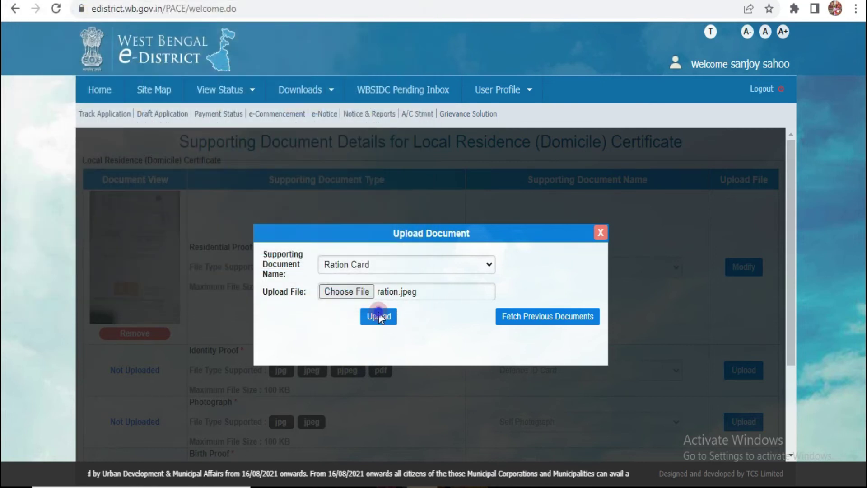
{"action": "left_click", "coordinate": [378, 316]}
{"action": "left_click", "coordinate": [600, 248]}
Step: Upload aadh017.jpg as the applicant's self photograph
{"action": "scroll", "coordinate": [597, 279], "scroll_direction": "down", "scroll_amount": 5}
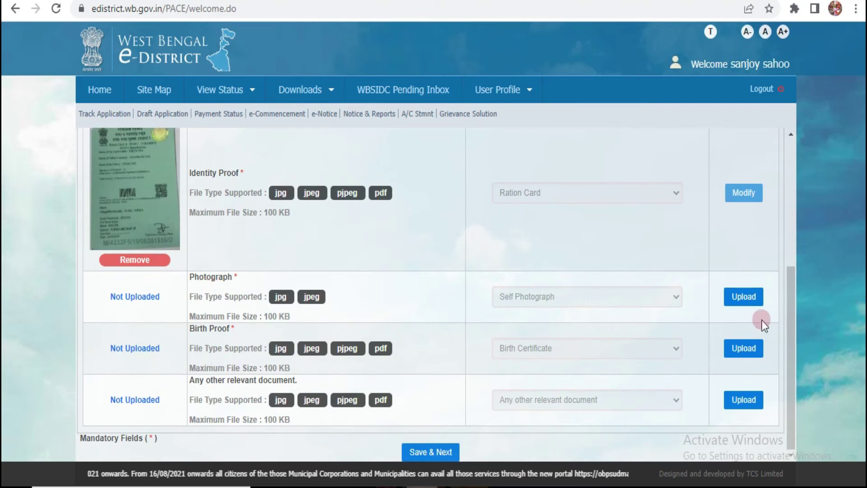
{"action": "left_click", "coordinate": [737, 305]}
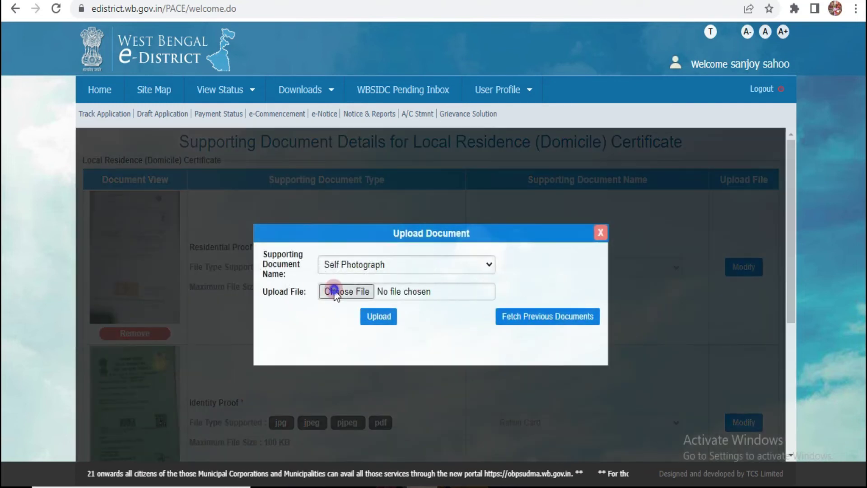
{"action": "left_click", "coordinate": [334, 291]}
{"action": "double_click", "coordinate": [291, 121]}
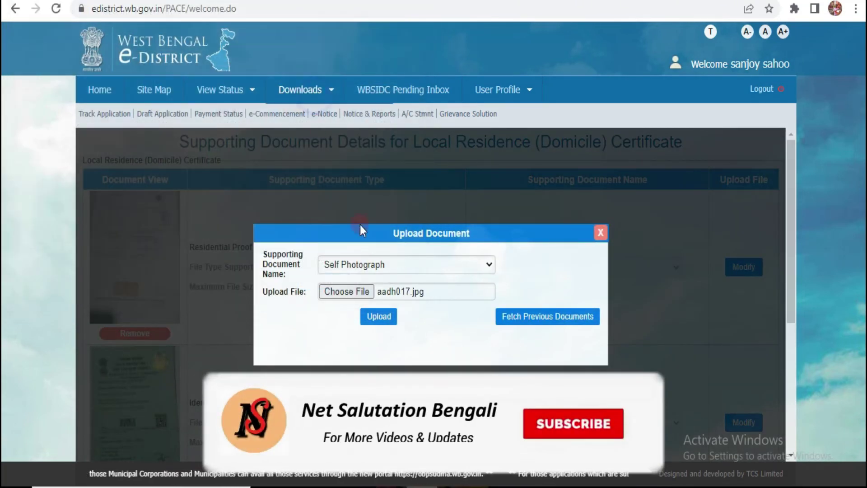
{"action": "left_click", "coordinate": [379, 317]}
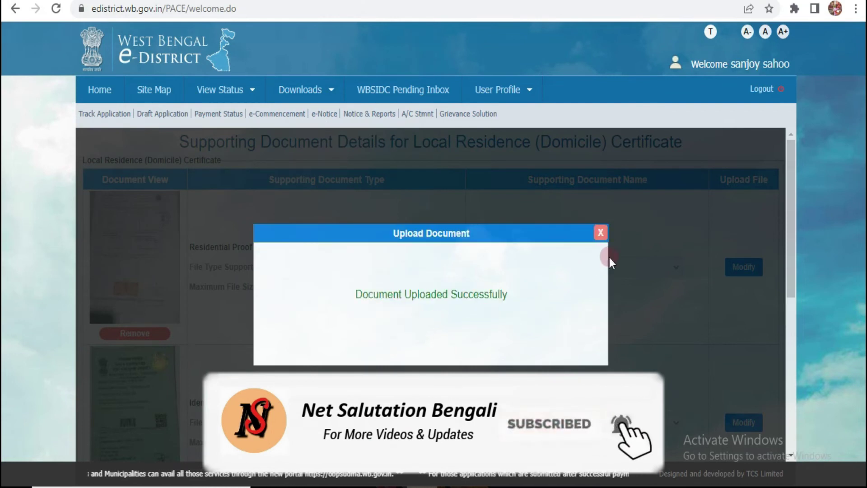
{"action": "left_click", "coordinate": [601, 233]}
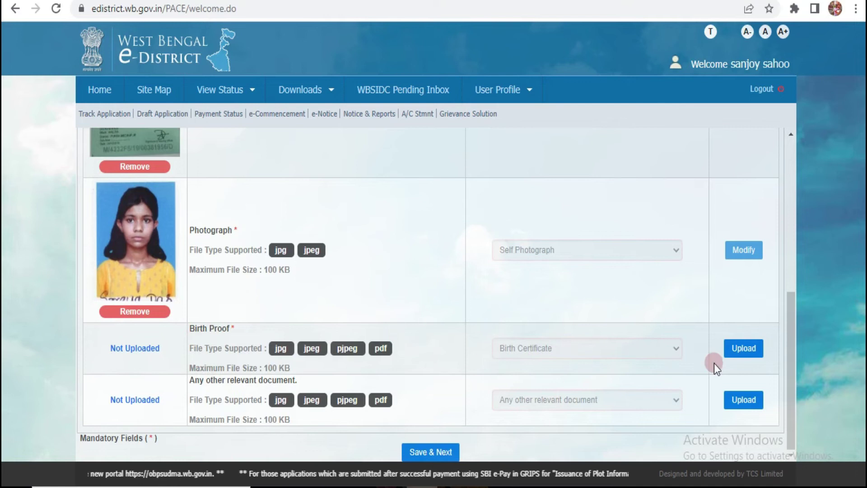
Step: Upload the bath014 file as the birth proof with Birth Certificate as the supporting document name
{"action": "left_click", "coordinate": [744, 347]}
{"action": "left_click", "coordinate": [384, 264]}
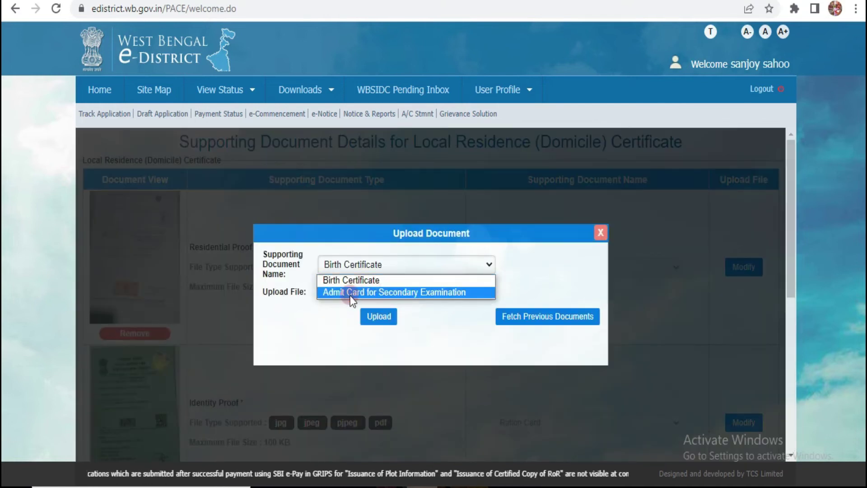
{"action": "left_click", "coordinate": [372, 281]}
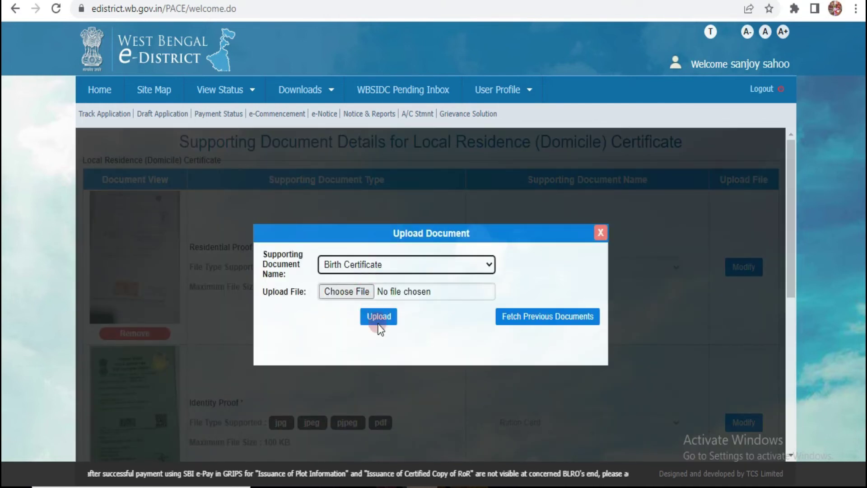
{"action": "left_click", "coordinate": [347, 296]}
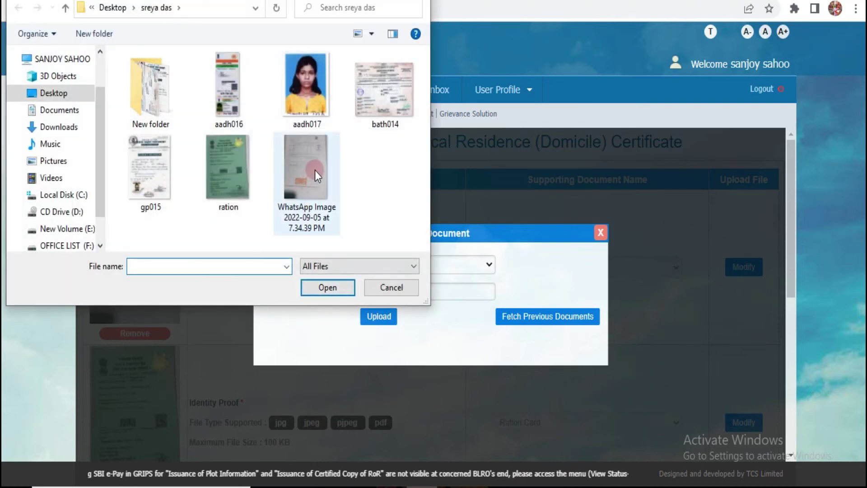
{"action": "double_click", "coordinate": [384, 90]}
{"action": "left_click", "coordinate": [379, 316]}
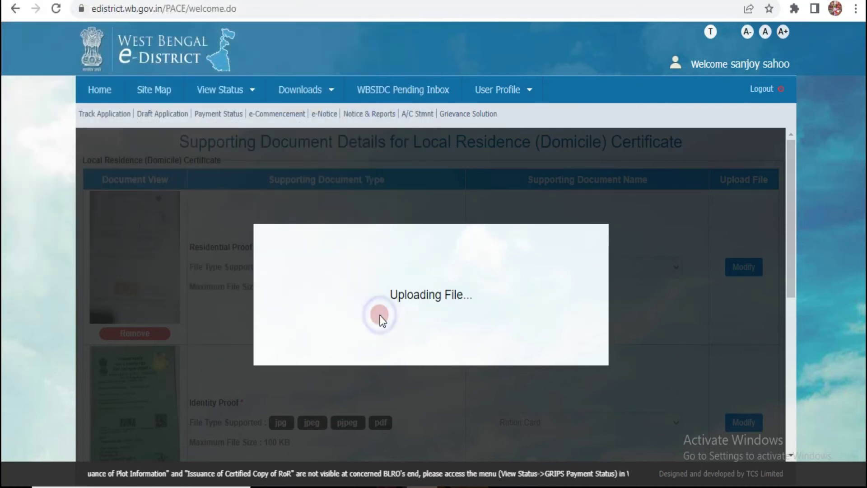
{"action": "left_click", "coordinate": [600, 233]}
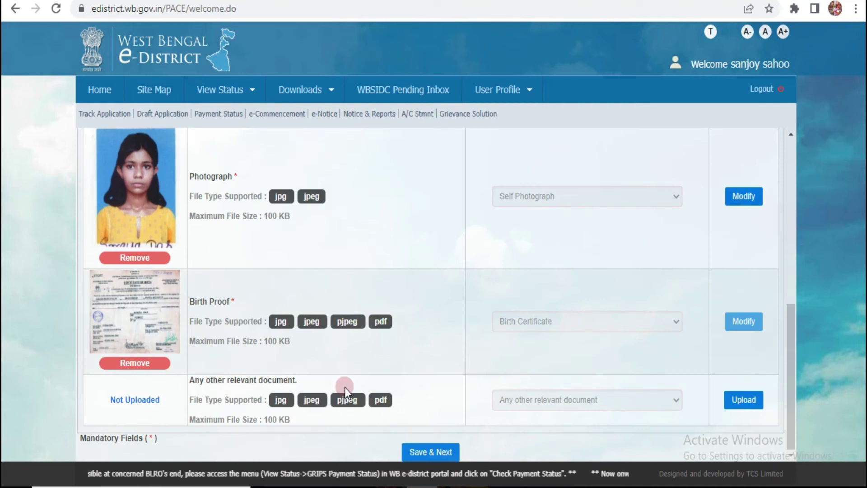
Step: Upload aadh016.jpg under Any other relevant document
{"action": "left_click", "coordinate": [744, 400]}
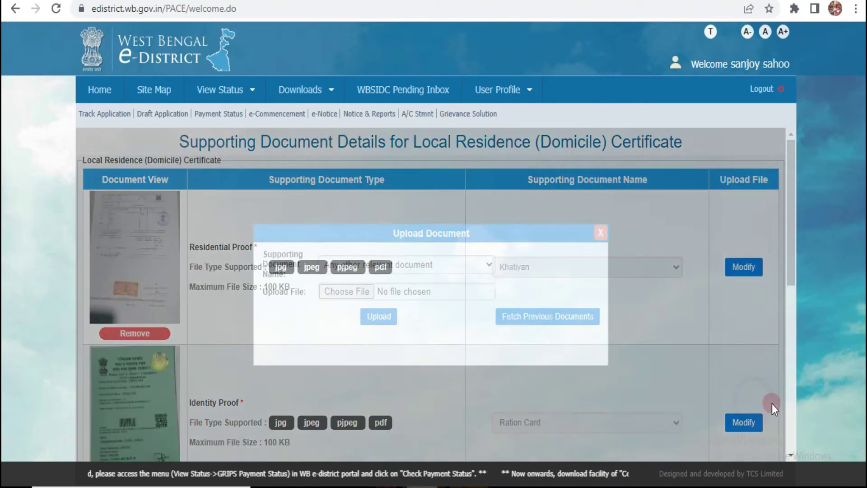
{"action": "left_click", "coordinate": [359, 293]}
{"action": "double_click", "coordinate": [229, 86]}
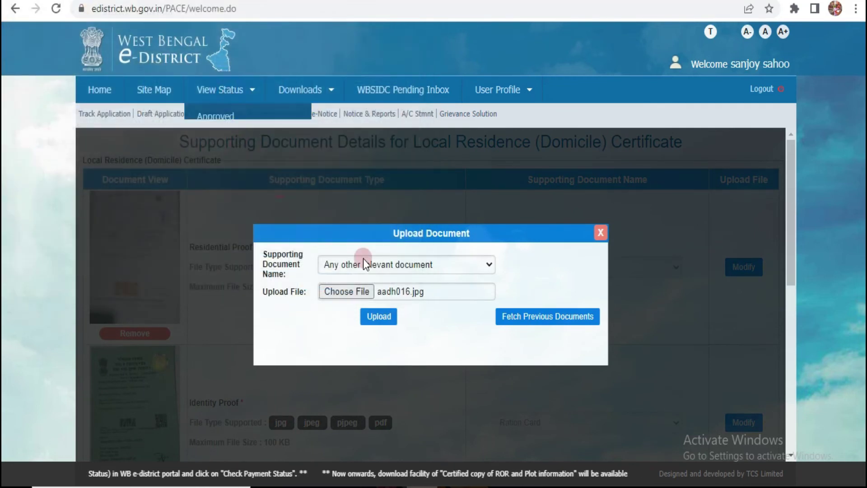
{"action": "left_click", "coordinate": [380, 323]}
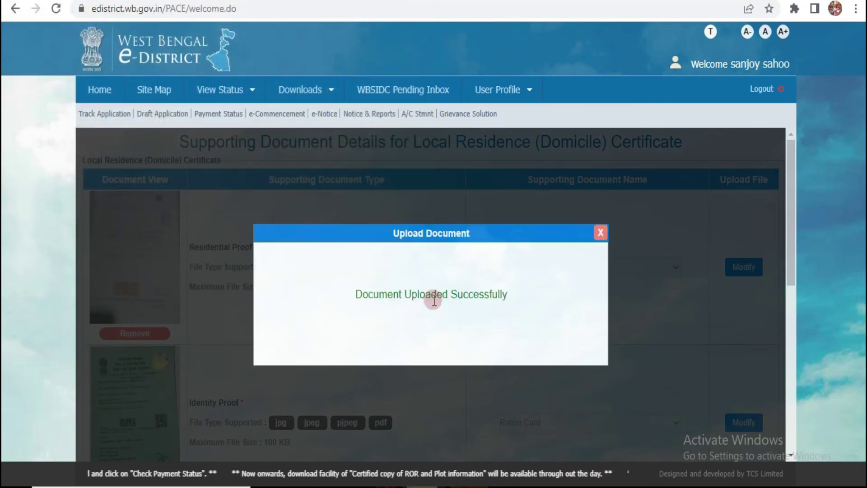
{"action": "left_click", "coordinate": [600, 232]}
Step: Check the uploaded supporting documents, from residential proof to the other relevant document, and save them to proceed
{"action": "scroll", "coordinate": [595, 248], "scroll_direction": "up", "scroll_amount": 1}
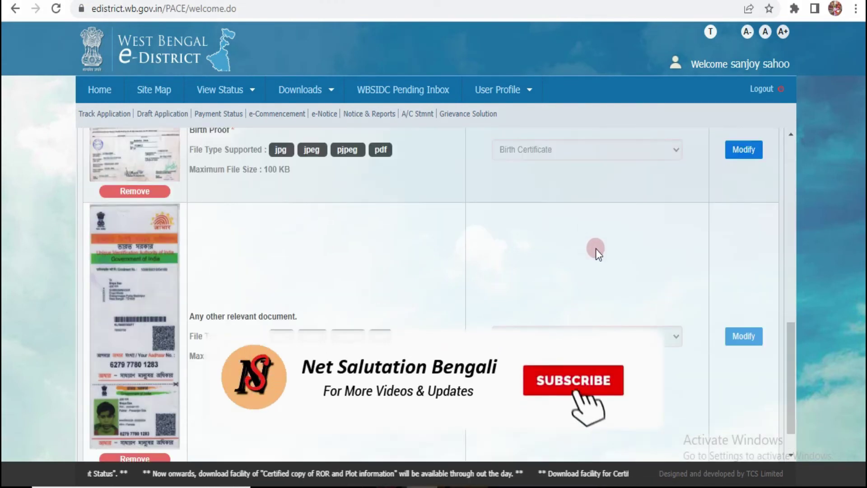
{"action": "scroll", "coordinate": [595, 249], "scroll_direction": "up", "scroll_amount": 9}
{"action": "scroll", "coordinate": [592, 258], "scroll_direction": "down", "scroll_amount": 6}
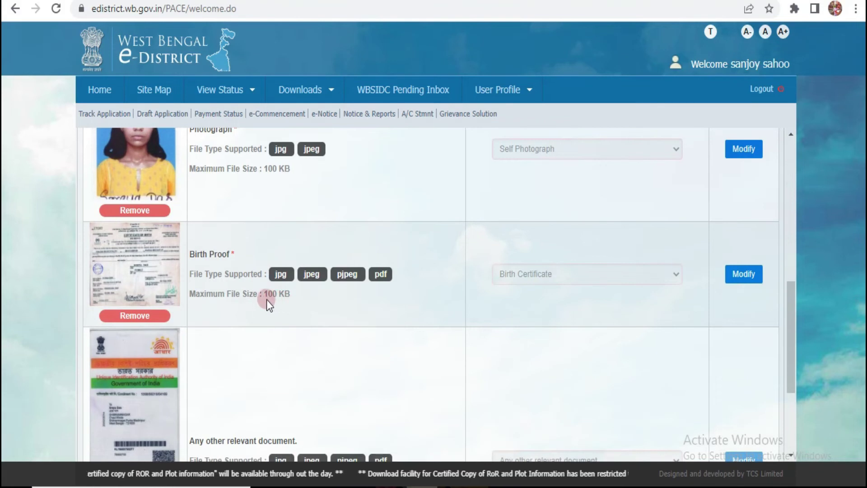
{"action": "scroll", "coordinate": [267, 299], "scroll_direction": "down", "scroll_amount": 2}
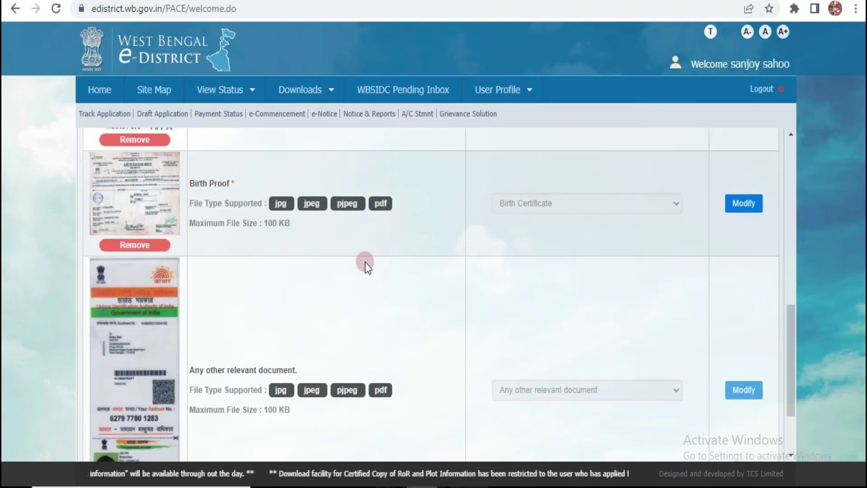
{"action": "scroll", "coordinate": [365, 262], "scroll_direction": "down", "scroll_amount": 3}
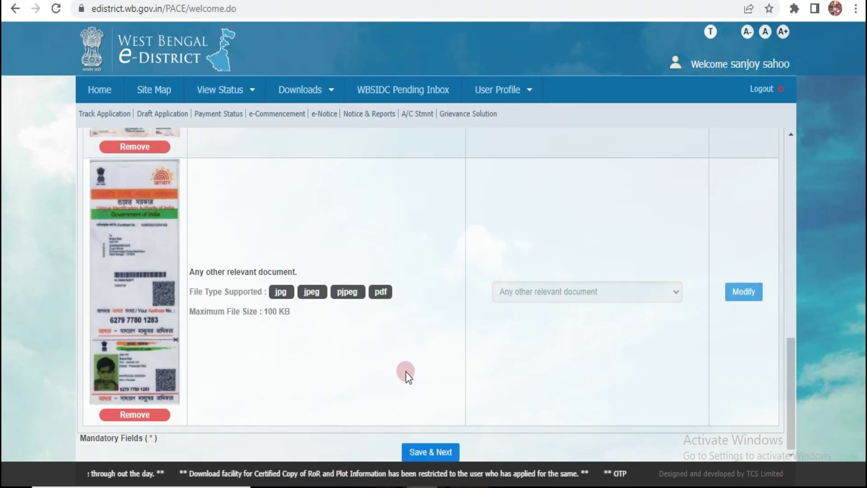
{"action": "left_click", "coordinate": [432, 452]}
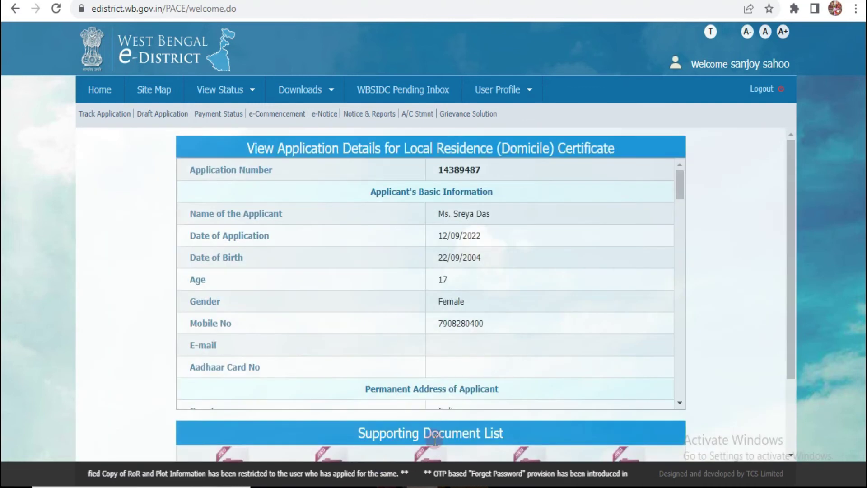
Step: Review the application details and the supporting document list, and submit the Local Residence (Domicile) Certificate application
{"action": "scroll", "coordinate": [350, 259], "scroll_direction": "down", "scroll_amount": 10}
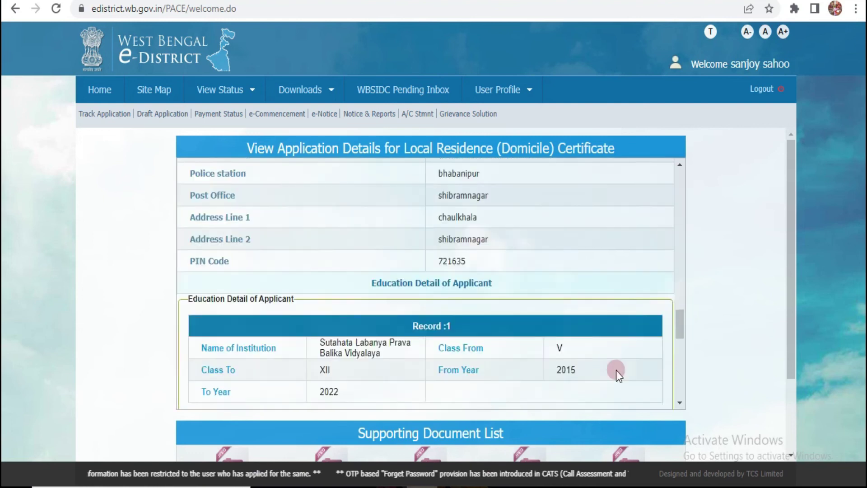
{"action": "scroll", "coordinate": [616, 371], "scroll_direction": "down", "scroll_amount": 5}
{"action": "scroll", "coordinate": [671, 432], "scroll_direction": "down", "scroll_amount": 3}
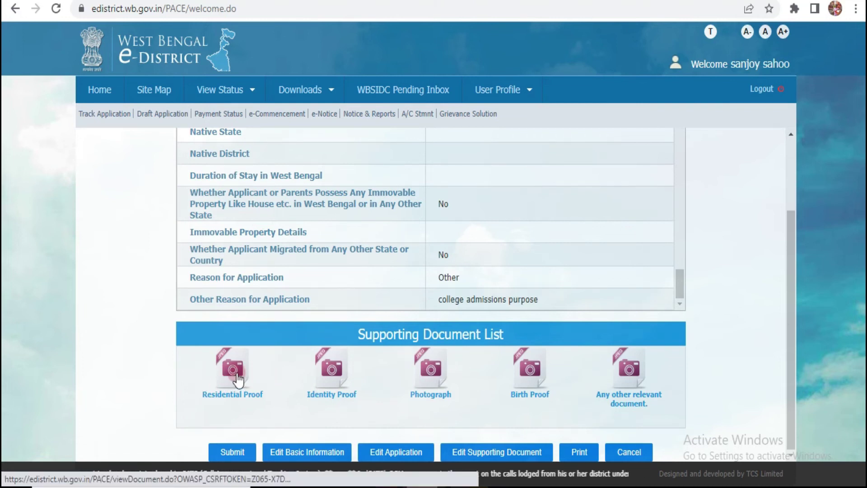
{"action": "left_click", "coordinate": [232, 454]}
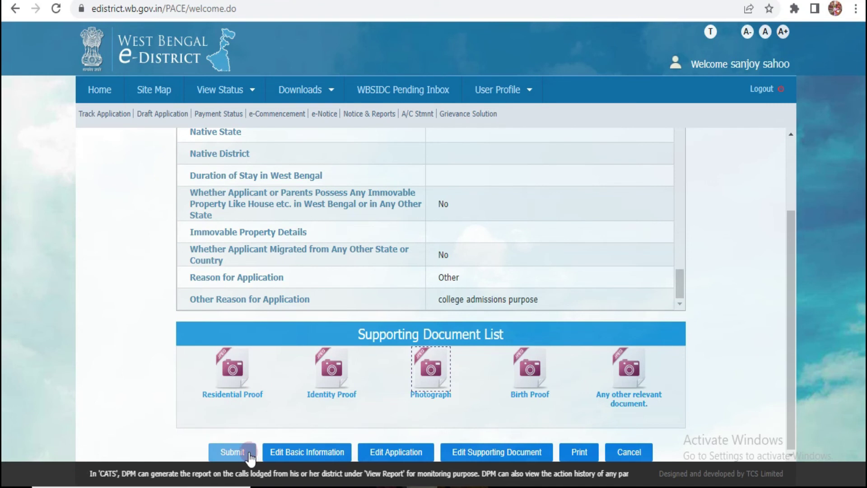
{"action": "scroll", "coordinate": [378, 272], "scroll_direction": "up", "scroll_amount": 10}
{"action": "scroll", "coordinate": [523, 289], "scroll_direction": "up", "scroll_amount": 10}
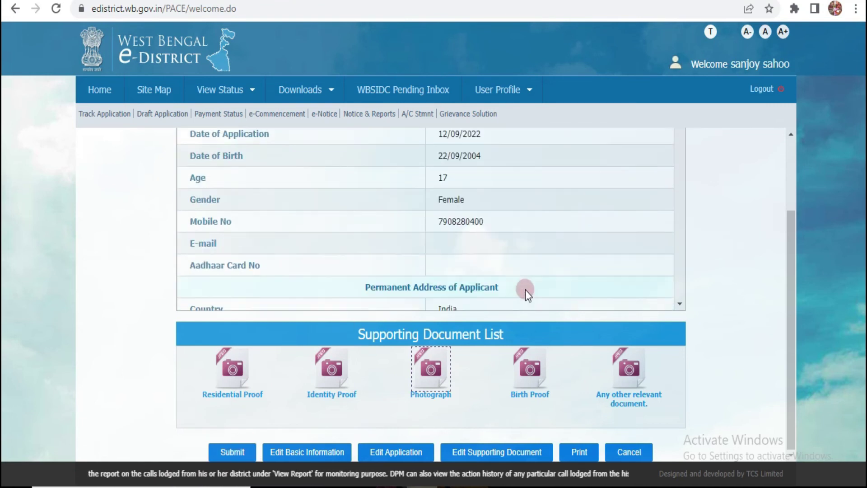
{"action": "scroll", "coordinate": [527, 295], "scroll_direction": "down", "scroll_amount": 5}
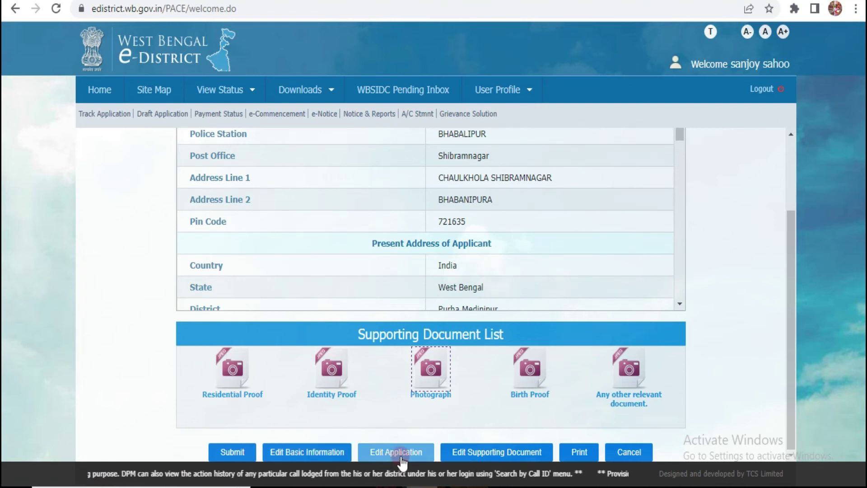
{"action": "left_click", "coordinate": [248, 449]}
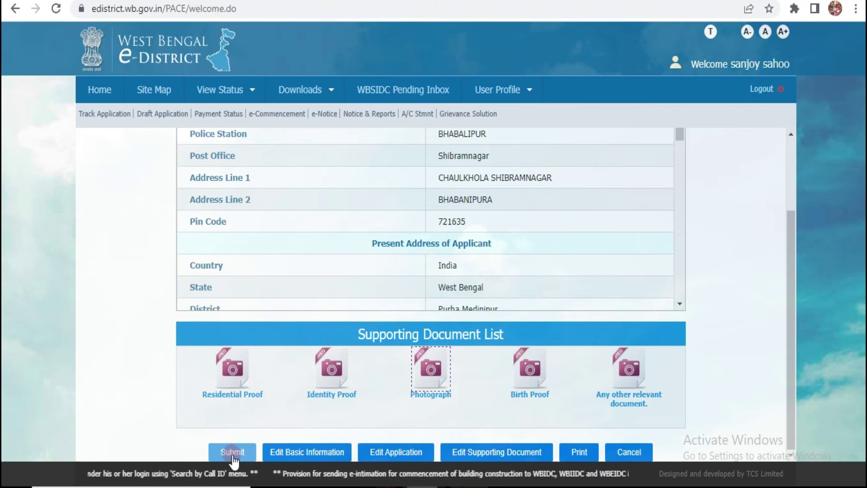
{"action": "left_click", "coordinate": [232, 453]}
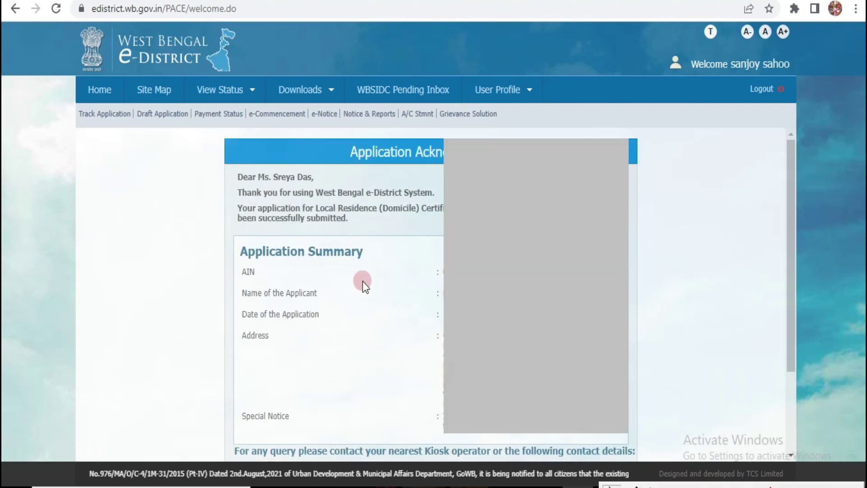
Step: Examine the Application Summary on the acknowledgement, paying attention to the AIN entry
{"action": "scroll", "coordinate": [362, 281], "scroll_direction": "down", "scroll_amount": 2}
{"action": "scroll", "coordinate": [362, 280], "scroll_direction": "up", "scroll_amount": 2}
{"action": "scroll", "coordinate": [376, 294], "scroll_direction": "down", "scroll_amount": 2}
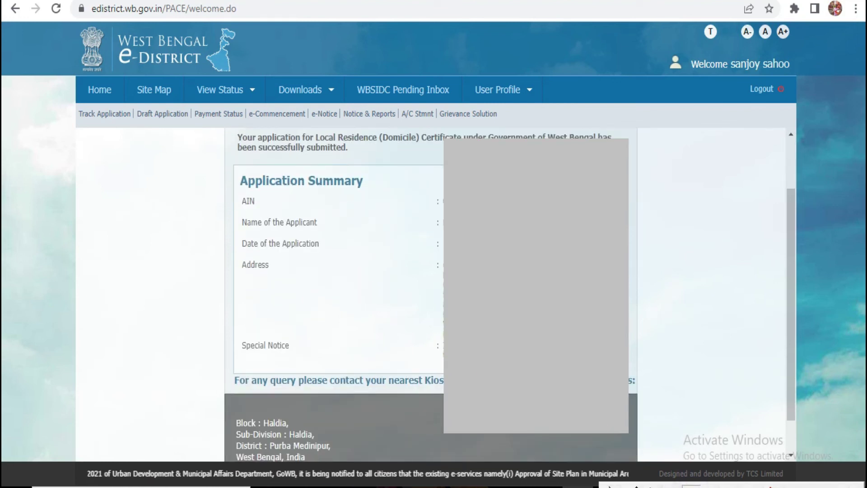
{"action": "mouse_move", "coordinate": [248, 194]}
{"action": "left_mouse_down"}
{"action": "mouse_move", "coordinate": [391, 226]}
{"action": "mouse_move", "coordinate": [640, 213]}
{"action": "left_mouse_up"}
{"action": "mouse_move", "coordinate": [232, 214]}
{"action": "left_mouse_down"}
{"action": "mouse_move", "coordinate": [660, 247]}
{"action": "mouse_move", "coordinate": [678, 363]}
{"action": "mouse_move", "coordinate": [648, 372]}
{"action": "mouse_move", "coordinate": [422, 284]}
{"action": "mouse_move", "coordinate": [239, 233]}
{"action": "left_mouse_up"}
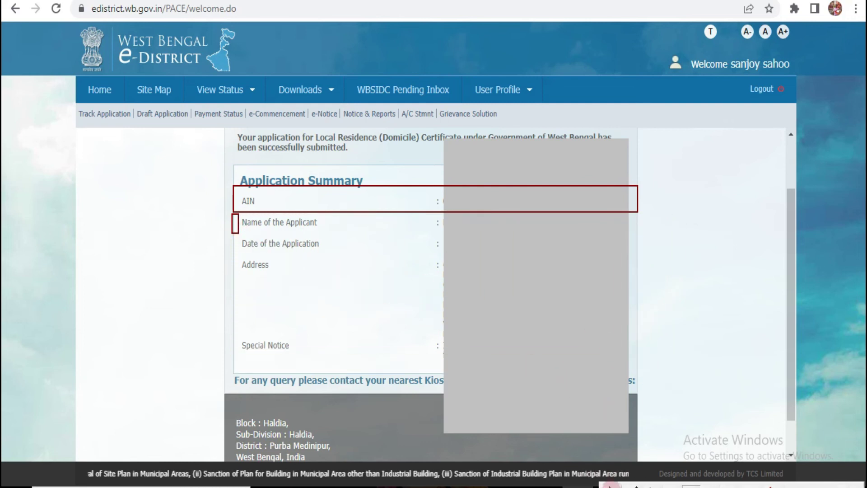
Step: Finish the application acknowledgement and open the Track Application page to check the submitted application's status
{"action": "scroll", "coordinate": [400, 356], "scroll_direction": "down", "scroll_amount": 2}
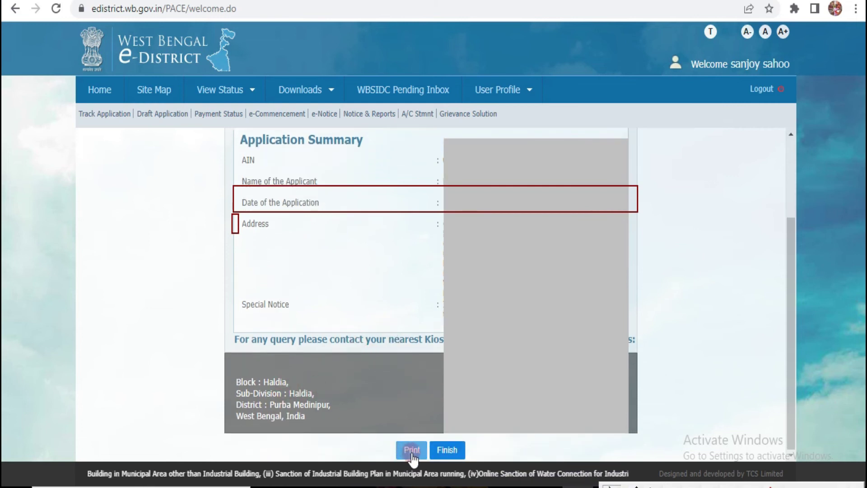
{"action": "left_click", "coordinate": [462, 452]}
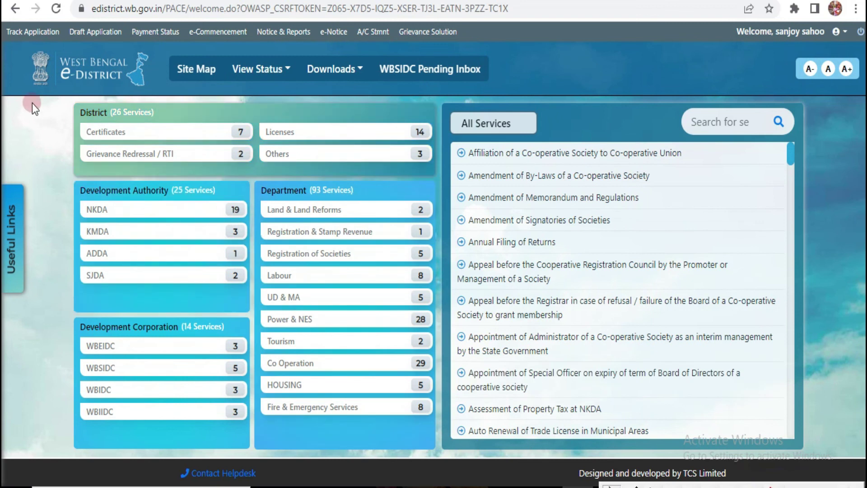
{"action": "left_click", "coordinate": [38, 33]}
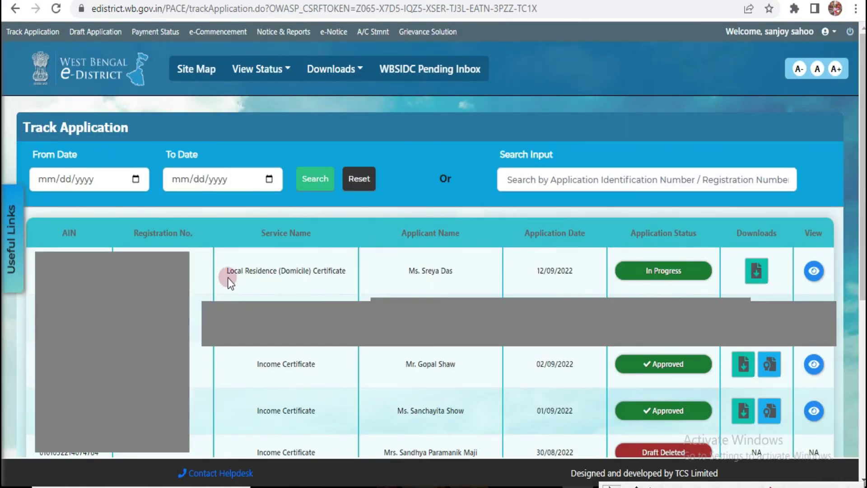